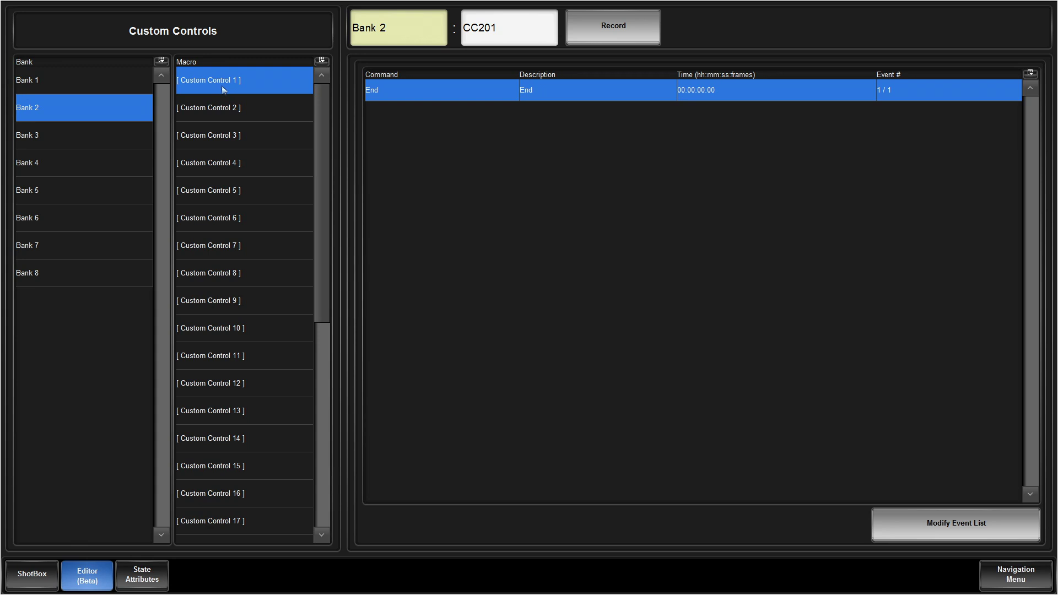
Start a Video Server Cue event for Bank 2 Custom Control 1 using server amp_0.2-S1 and Channel 1.
{"action": "left_click", "coordinate": [956, 523]}
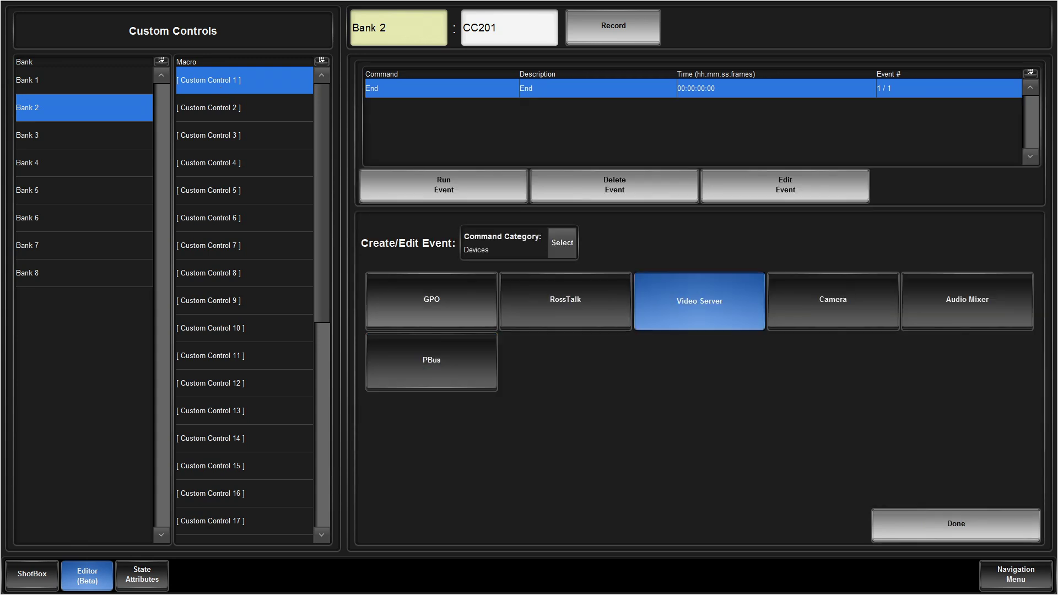
{"action": "left_click", "coordinate": [700, 302]}
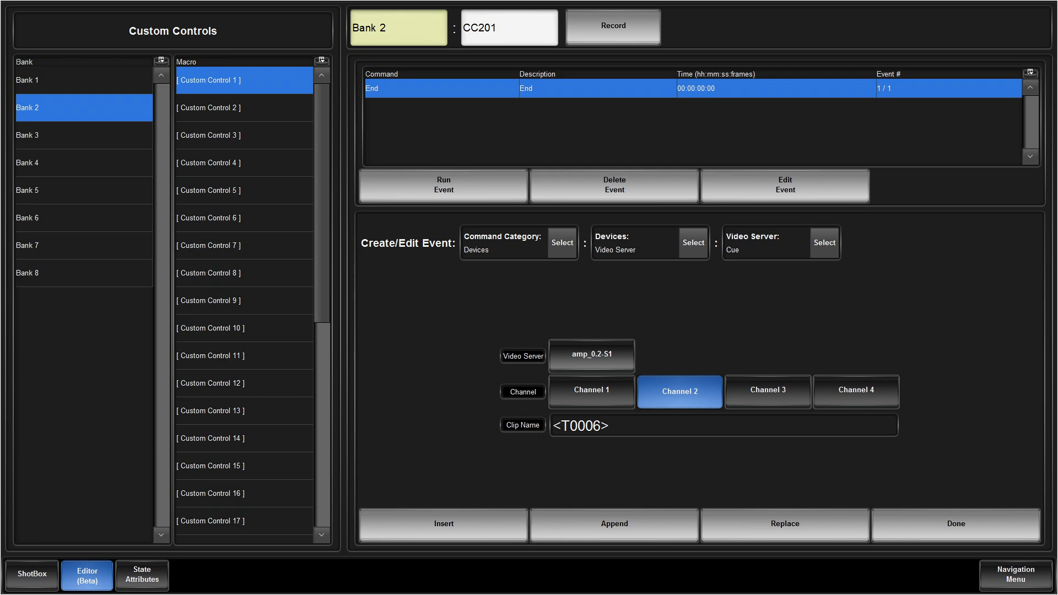
{"action": "left_click", "coordinate": [591, 354]}
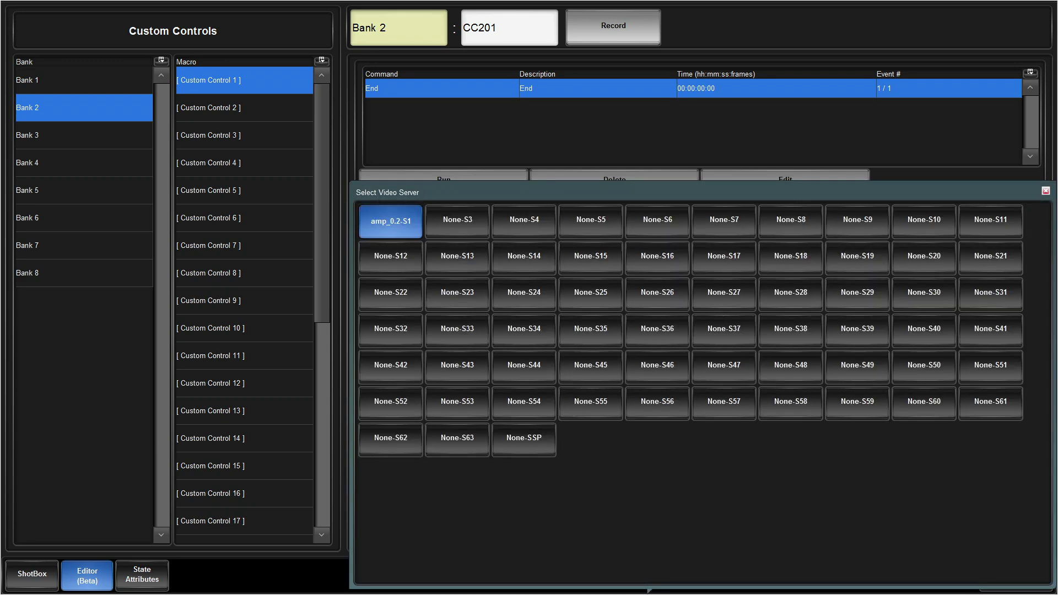
{"action": "left_click", "coordinate": [399, 223]}
{"action": "left_click", "coordinate": [584, 395]}
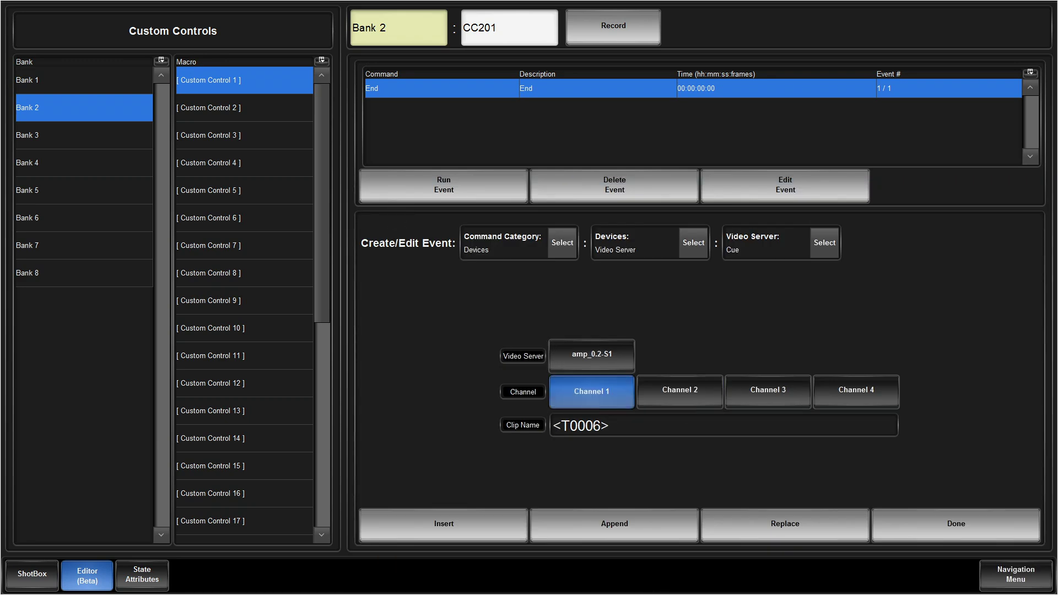
Set the cue event's clip name to Planes and insert the event into the custom control.
{"action": "left_click", "coordinate": [624, 429]}
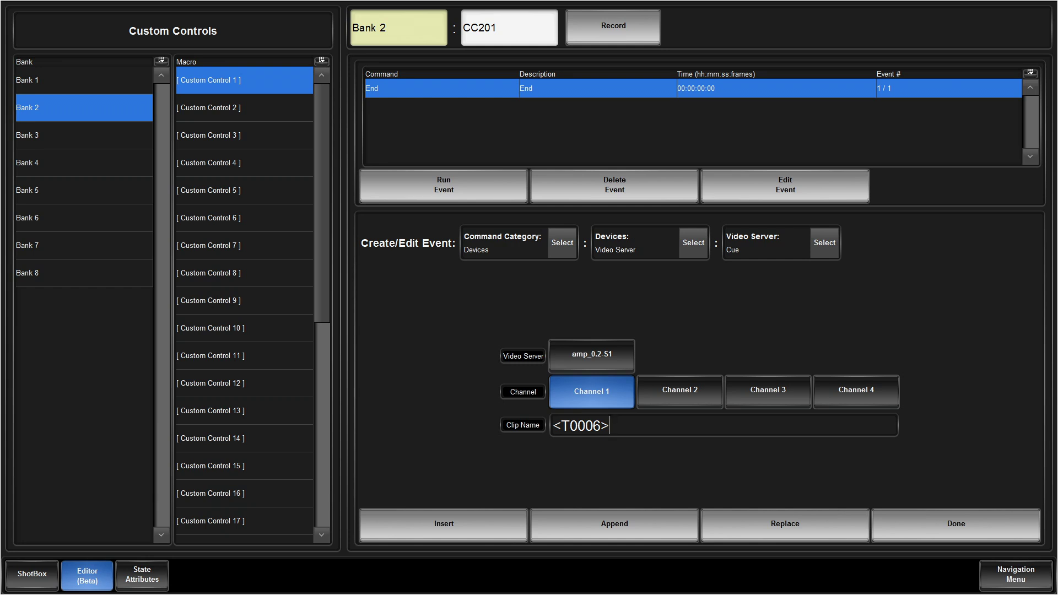
{"action": "key", "text": "BackSpace"}
{"action": "key", "text": "BackSpace"}
{"action": "key", "text": "BackSpace"}
{"action": "key", "text": "BackSpace"}
{"action": "key", "text": "BackSpace"}
{"action": "key", "text": "BackSpace"}
{"action": "key", "text": "BackSpace"}
{"action": "type", "text": "Planes"}
{"action": "left_click", "coordinate": [444, 524]}
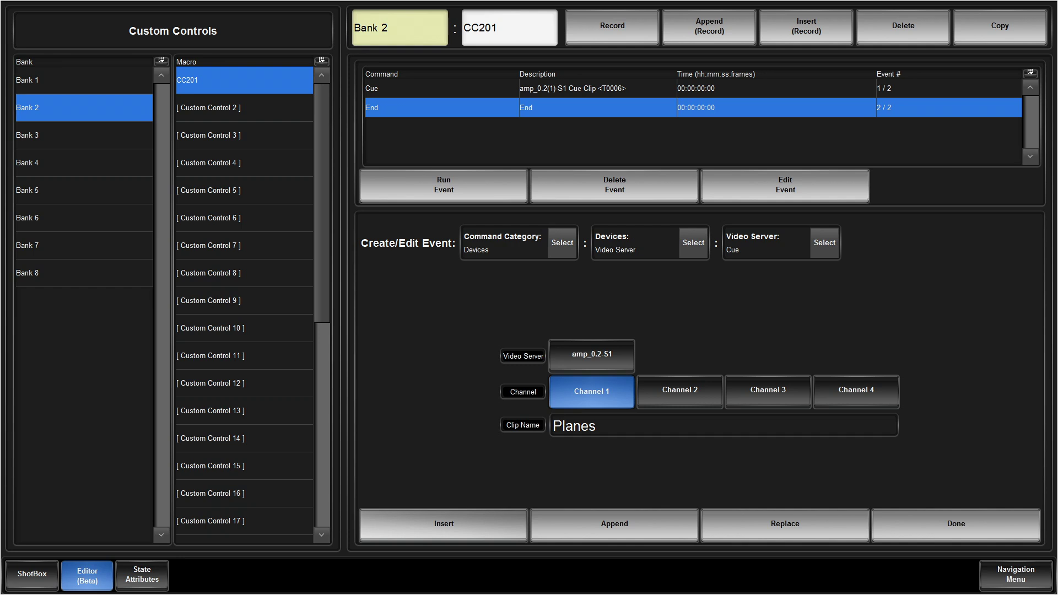
Insert a Switcher Bus Source event that puts CLP 1 on the ME 2 Preset bus.
{"action": "left_click", "coordinate": [562, 242]}
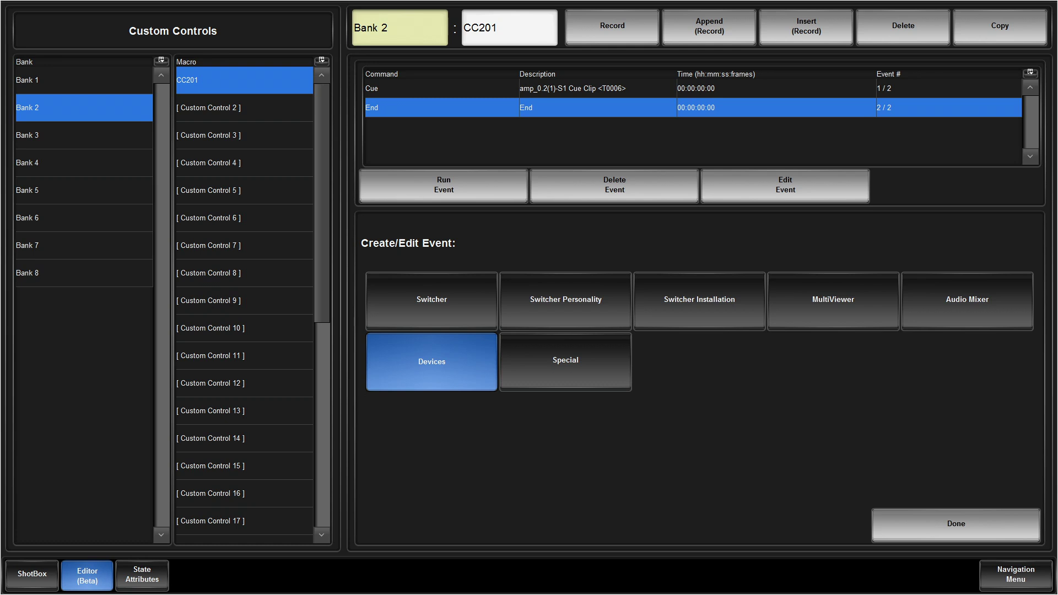
{"action": "left_click", "coordinate": [432, 299]}
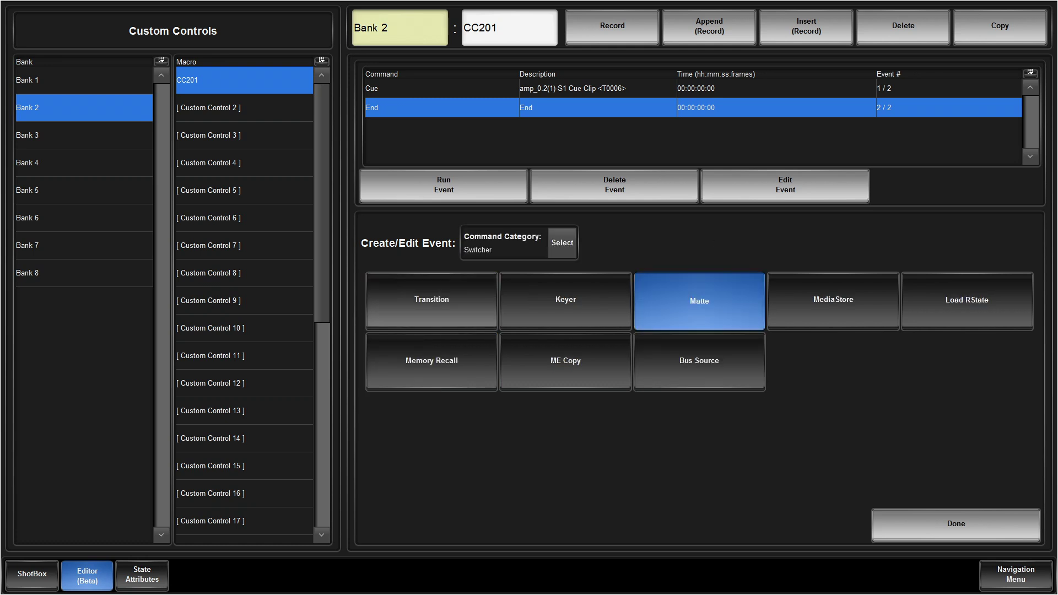
{"action": "left_click", "coordinate": [699, 361]}
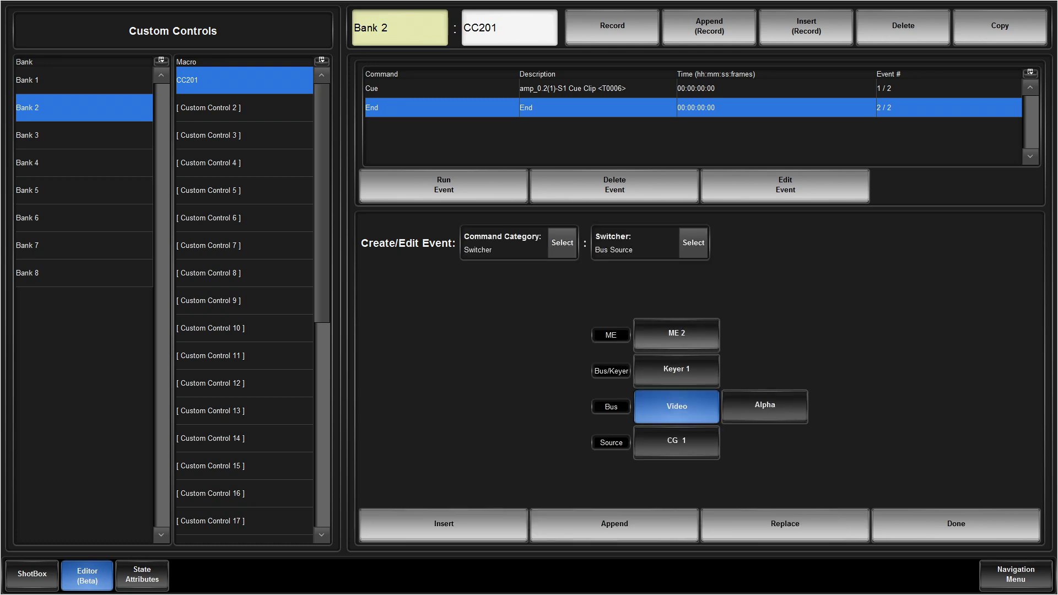
{"action": "left_click", "coordinate": [677, 369]}
{"action": "left_click", "coordinate": [739, 320]}
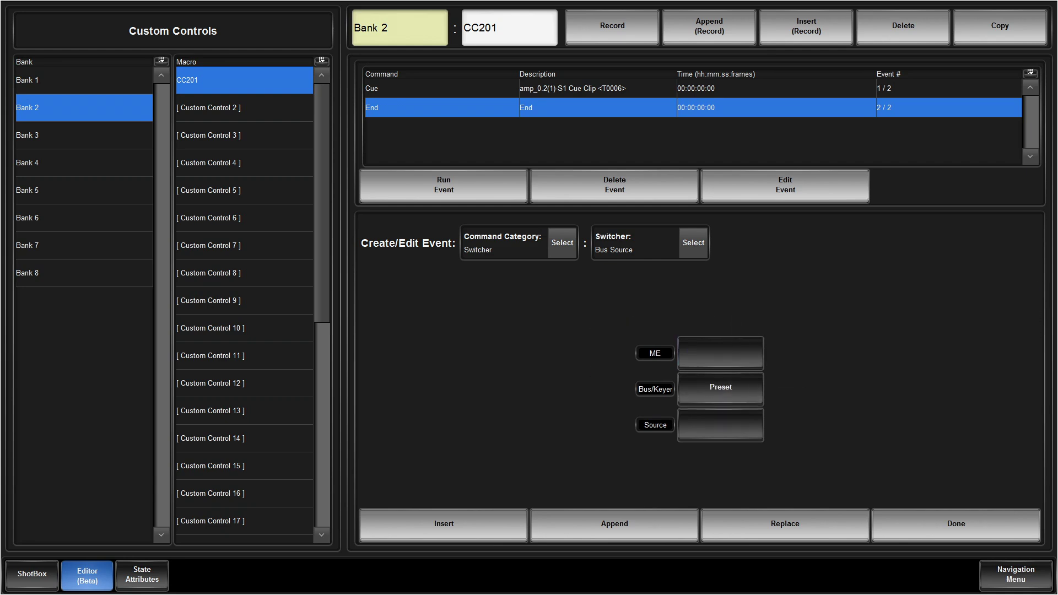
{"action": "left_click", "coordinate": [677, 441]}
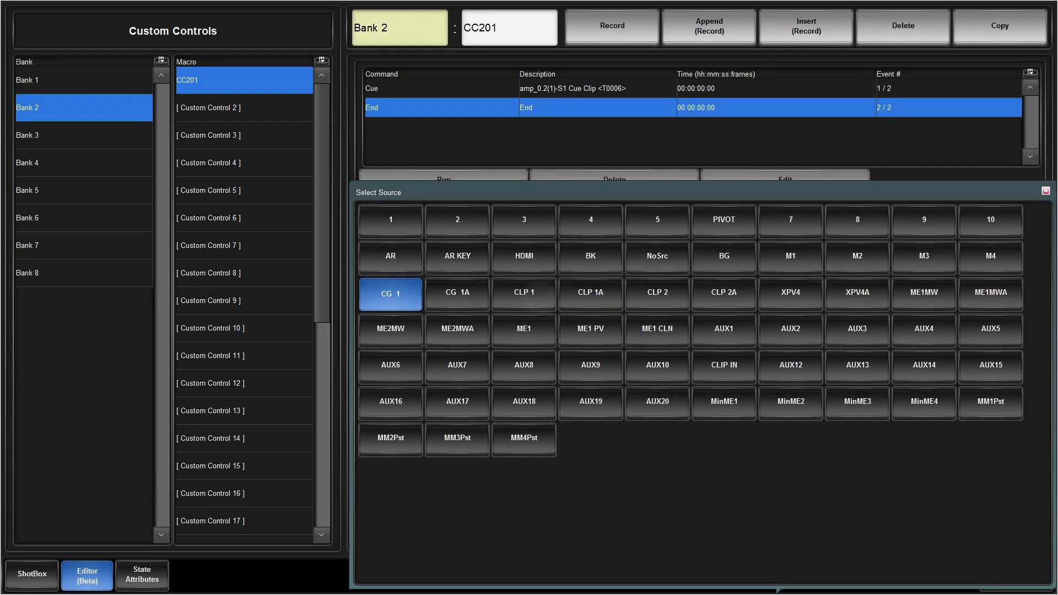
{"action": "left_click", "coordinate": [524, 293]}
{"action": "left_click", "coordinate": [443, 524]}
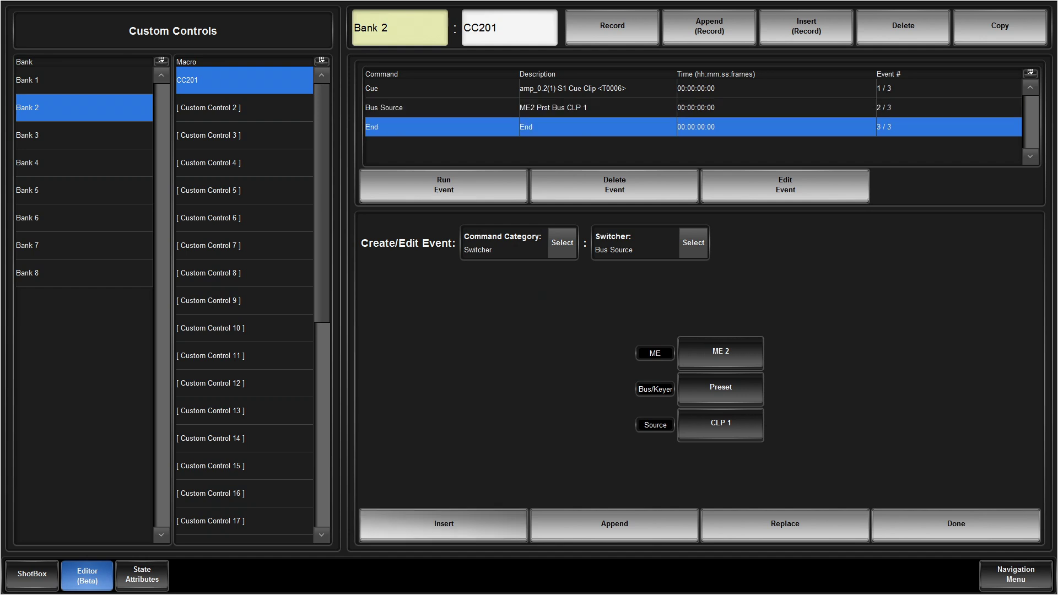
Rename the first custom control in Bank 2 to PLN Ch1.
{"action": "type", "text": "PLN"}
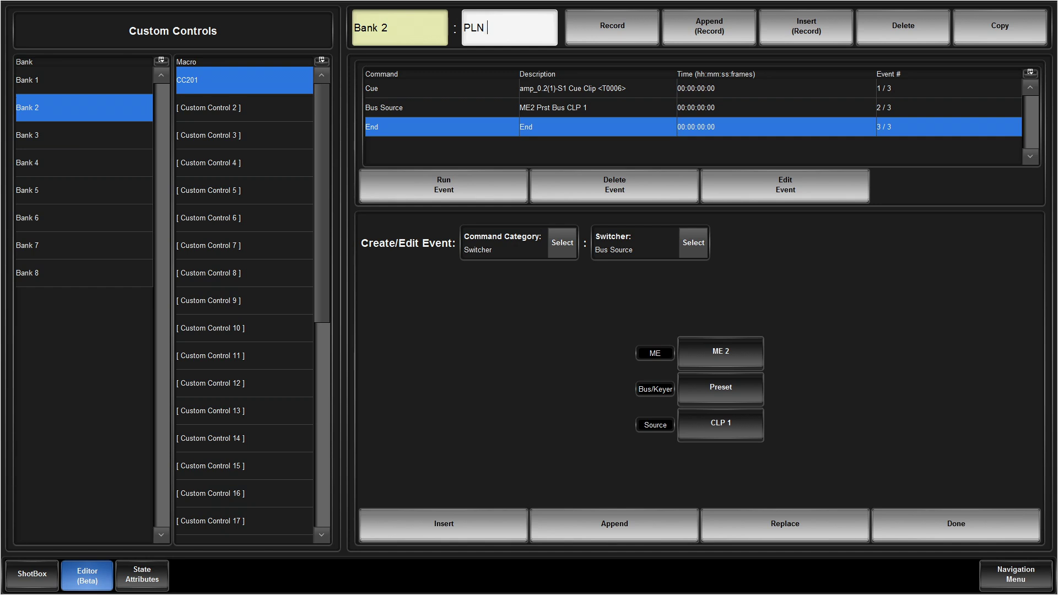
{"action": "type", "text": " Ch1"}
{"action": "key", "text": "Return"}
Copy PLN Ch1 to Custom Control 2 in Bank 2 and name the copy PLN Ch2.
{"action": "left_click", "coordinate": [1000, 25]}
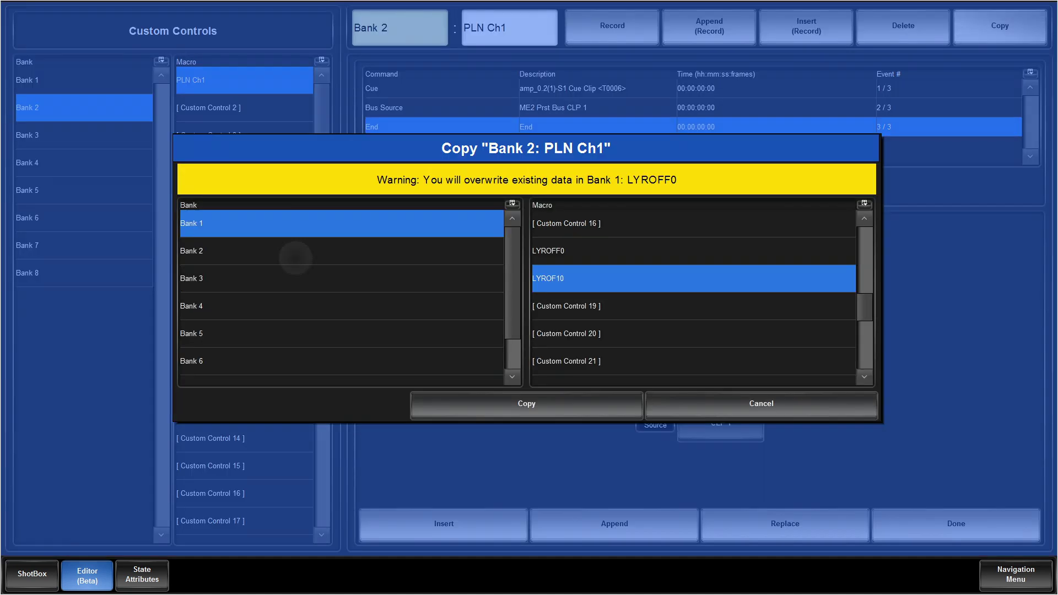
{"action": "left_click", "coordinate": [296, 253]}
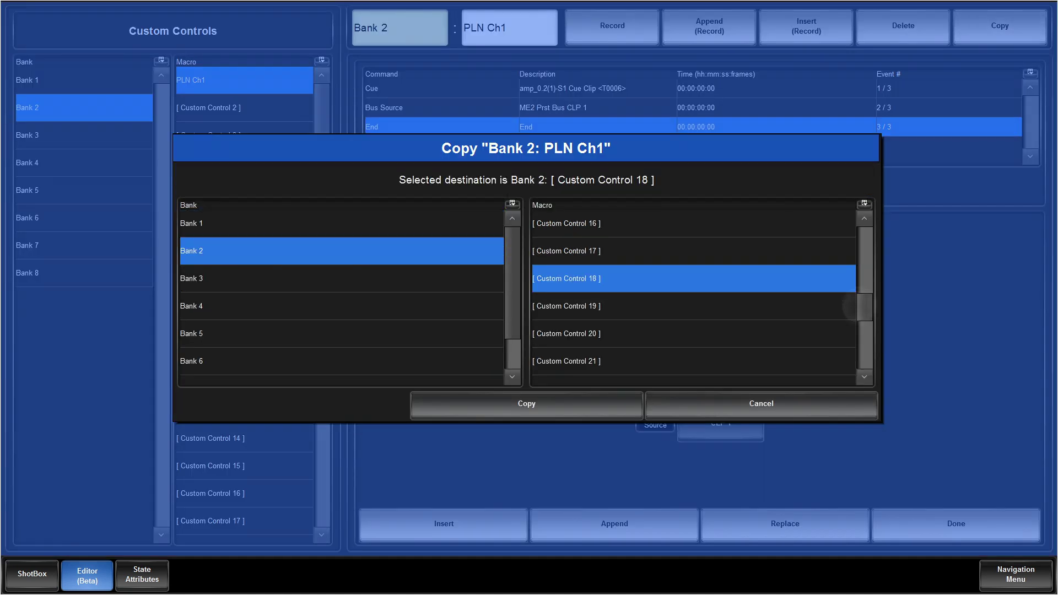
{"action": "left_click_drag", "start_coordinate": [865, 307], "coordinate": [865, 241]}
{"action": "left_click", "coordinate": [606, 252]}
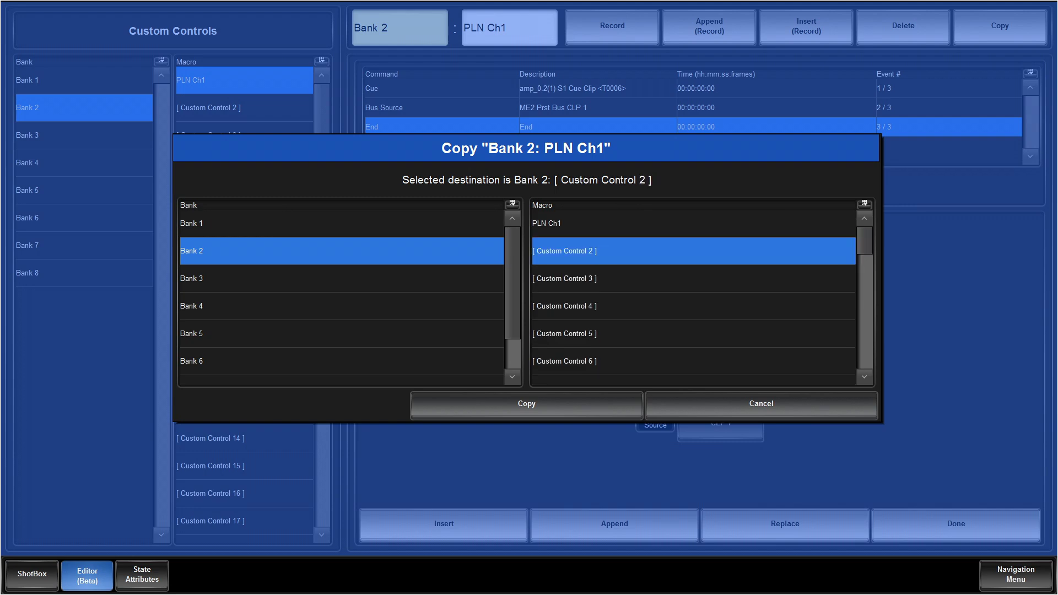
{"action": "left_click", "coordinate": [527, 404]}
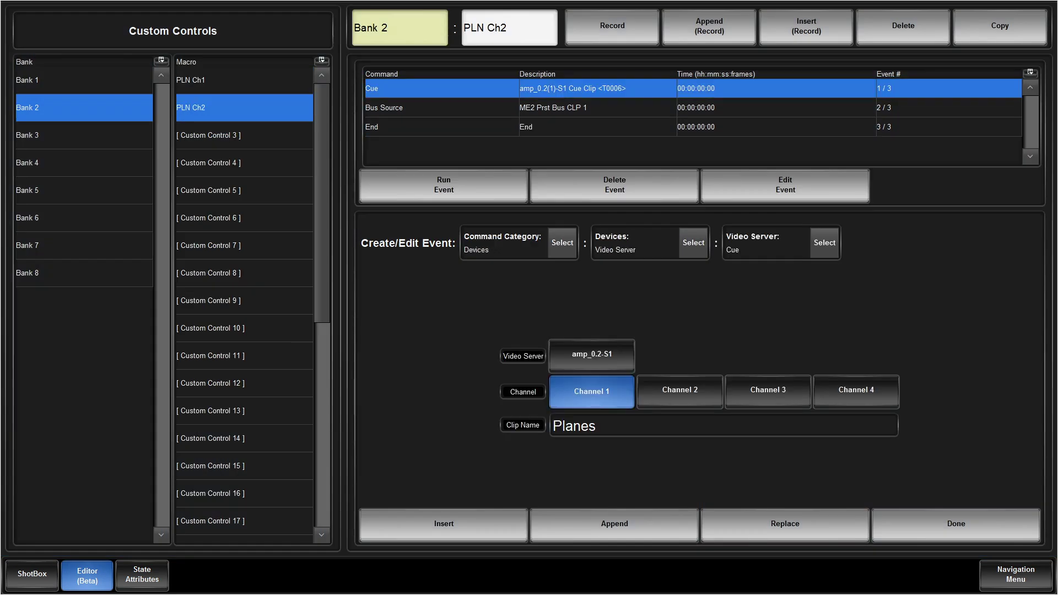
In PLN Ch2, replace the cue event's channel with Channel 2 and the bus source event's source with CLP 2.
{"action": "left_click", "coordinate": [679, 391]}
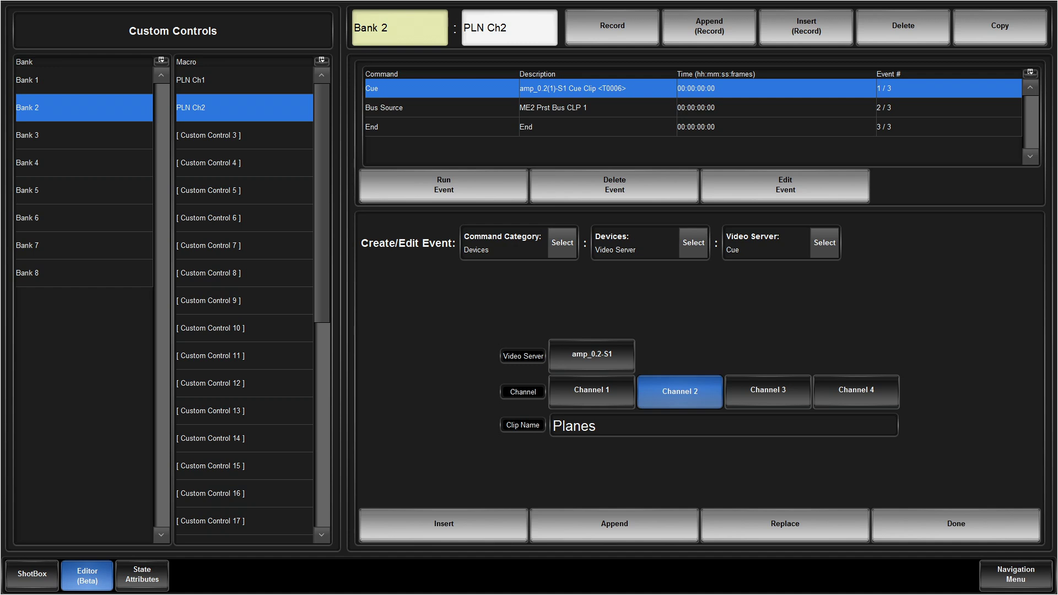
{"action": "left_click", "coordinate": [785, 524]}
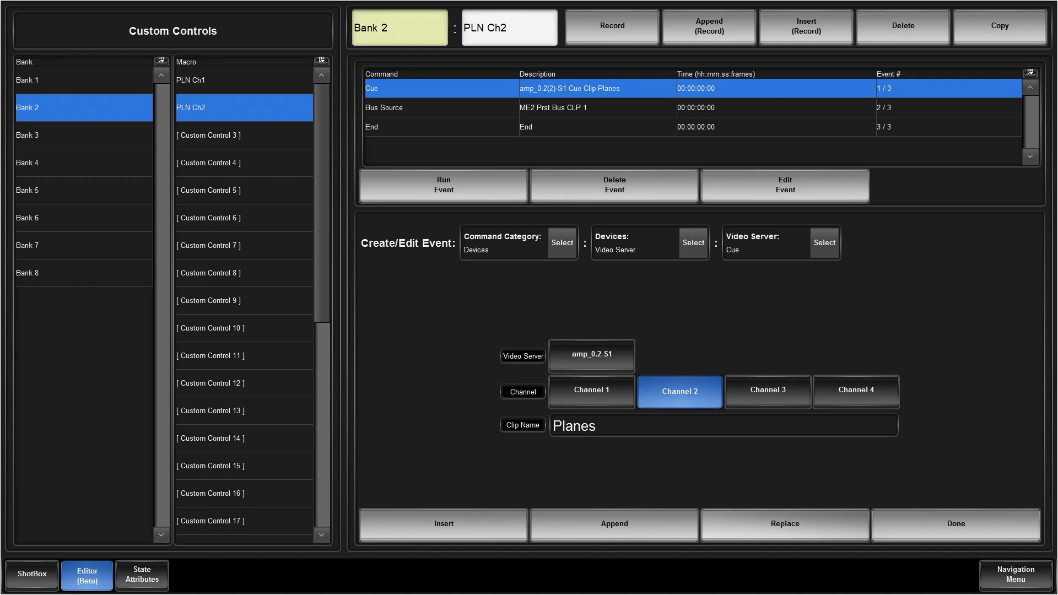
{"action": "left_click", "coordinate": [384, 108]}
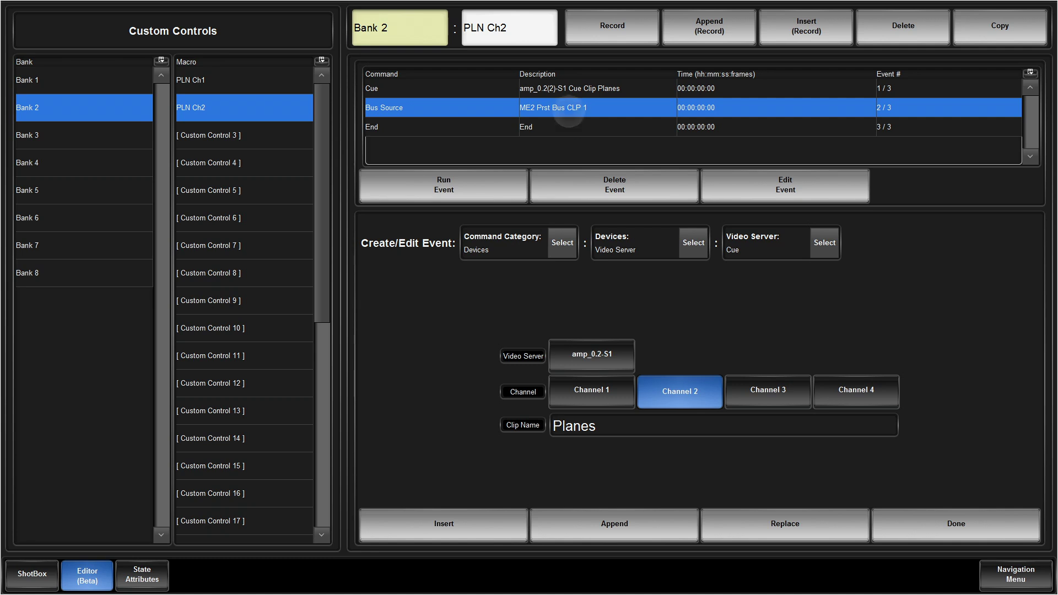
{"action": "double_click", "coordinate": [570, 113]}
{"action": "left_click", "coordinate": [721, 424]}
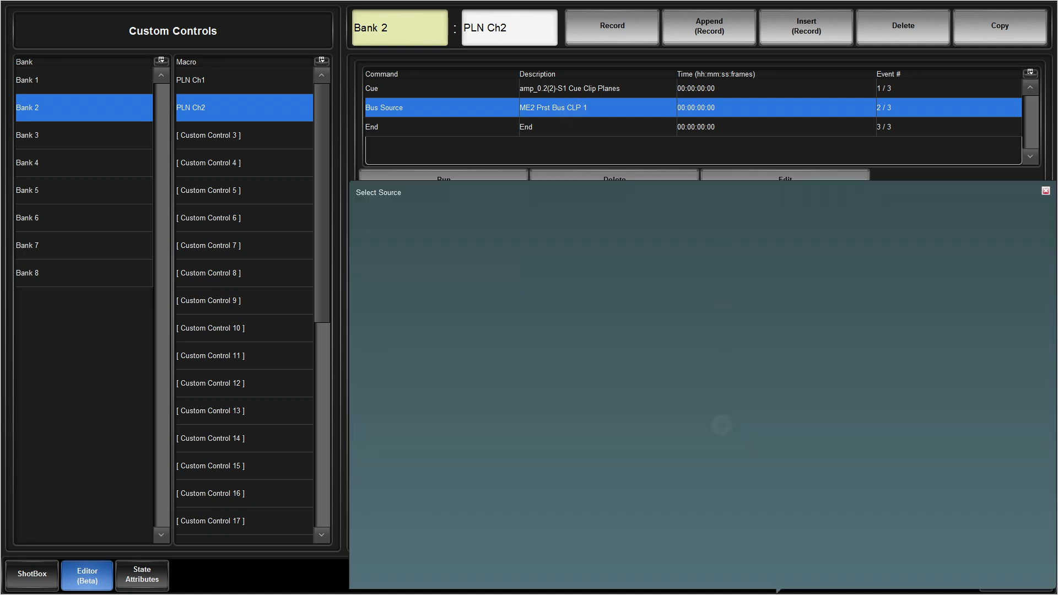
{"action": "left_click", "coordinate": [658, 293]}
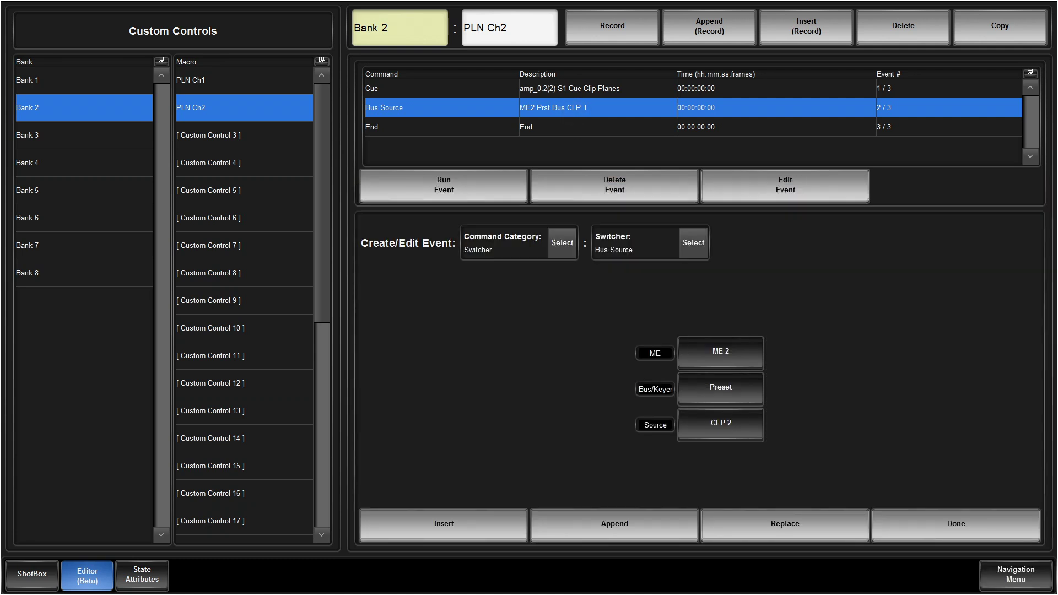
{"action": "left_click", "coordinate": [785, 524]}
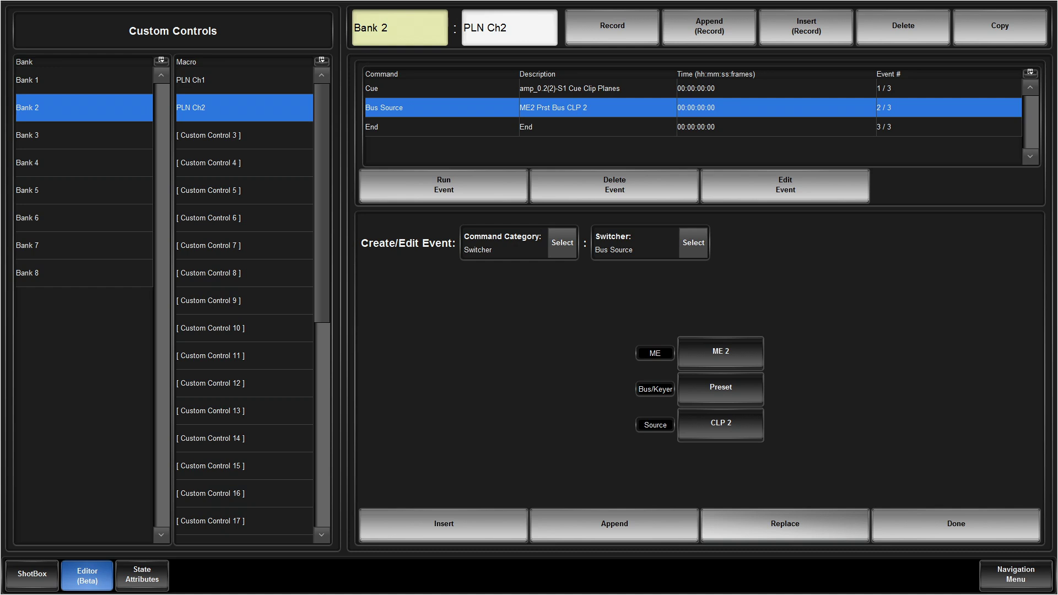
Copy PLN Ch1 to Custom Control 3 in Bank 2 and rename the copy SNY Ch1.
{"action": "left_click", "coordinate": [190, 80]}
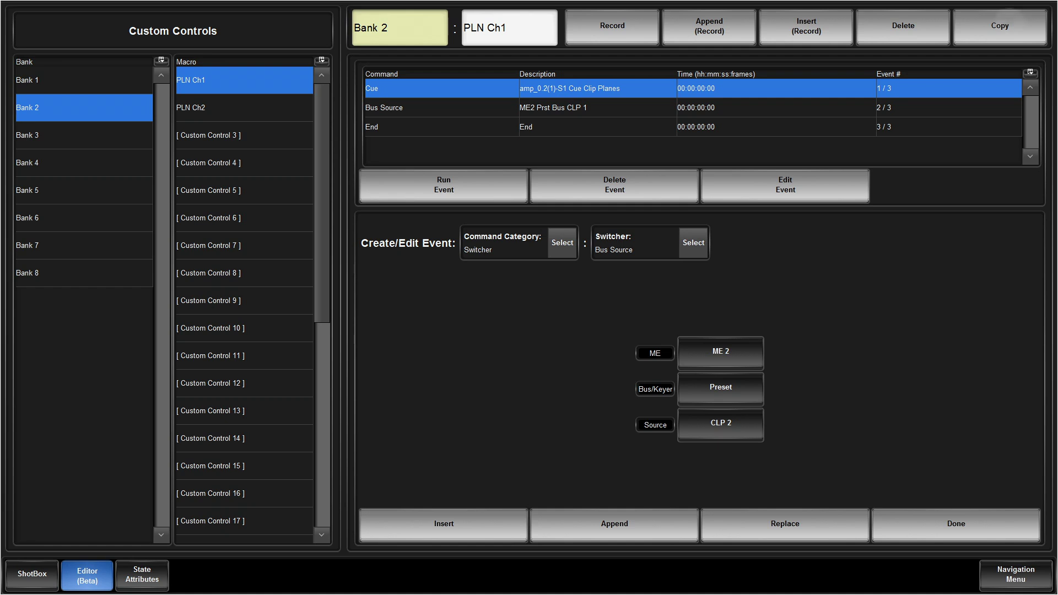
{"action": "left_click", "coordinate": [1000, 25]}
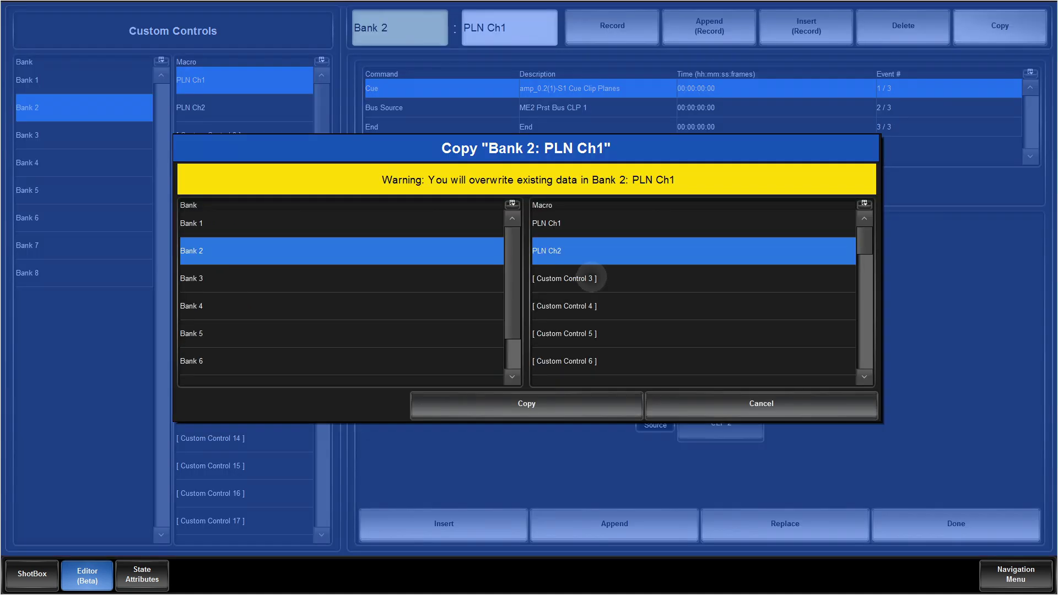
{"action": "left_click", "coordinate": [591, 278]}
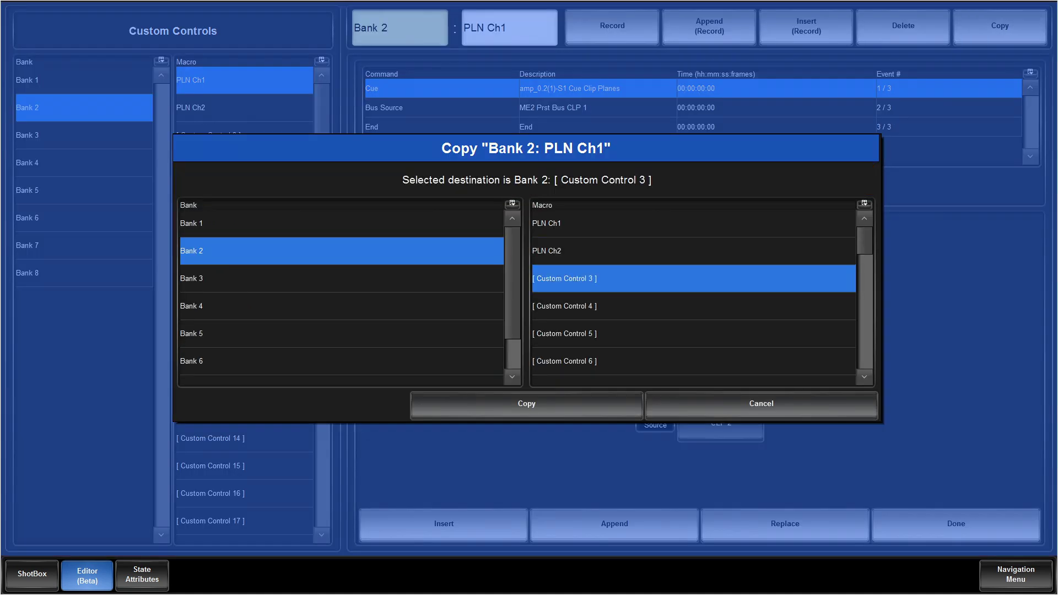
{"action": "left_click", "coordinate": [526, 403]}
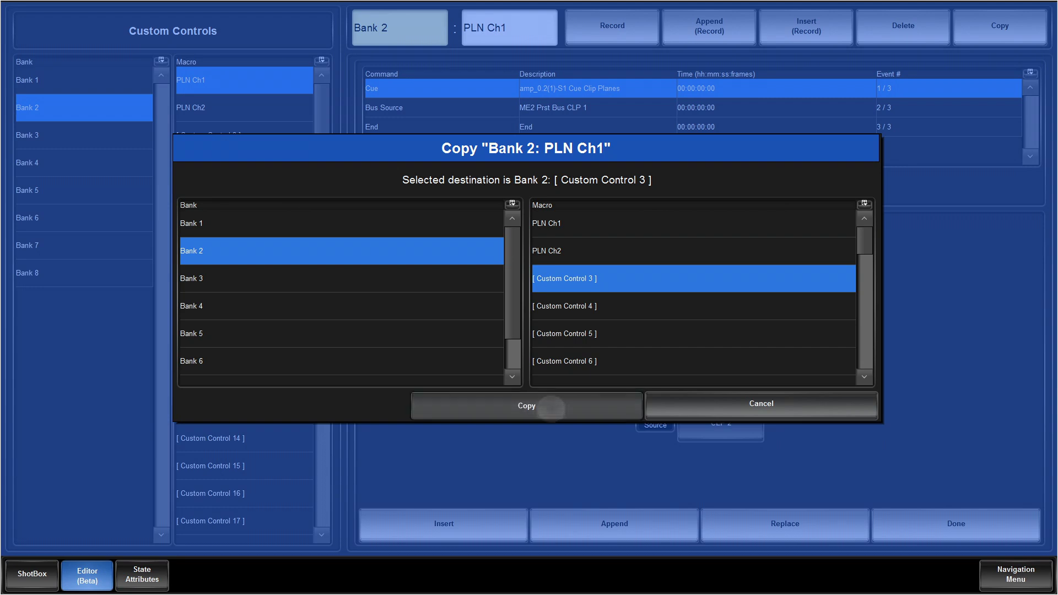
{"action": "left_click", "coordinate": [510, 28]}
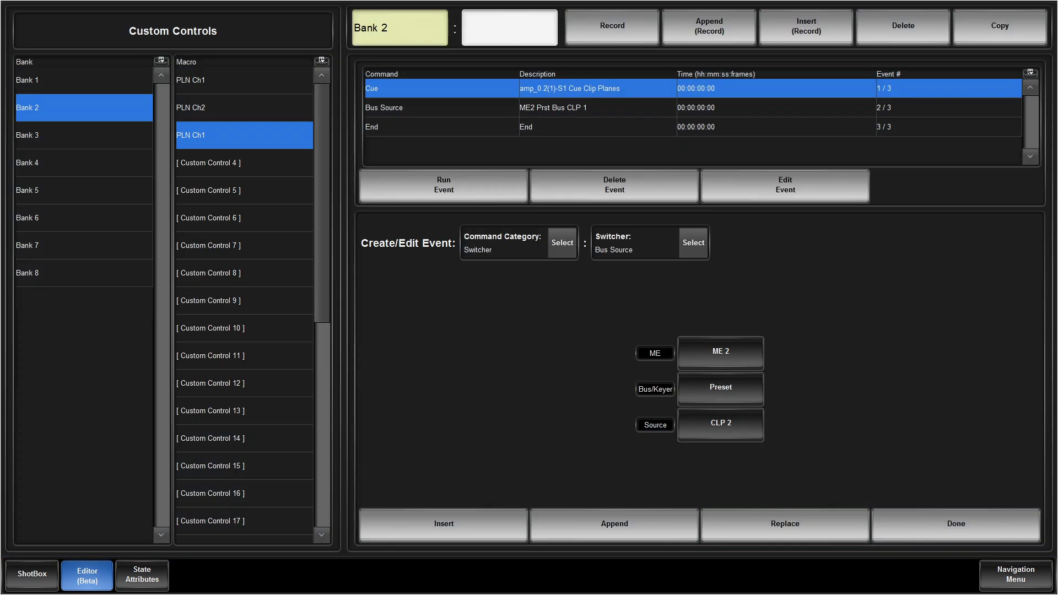
{"action": "type", "text": "SNY Ch1"}
{"action": "key", "text": "Return"}
Change the clip name in SNY Ch1's cue event to SNY and replace the existing event.
{"action": "left_click", "coordinate": [441, 89]}
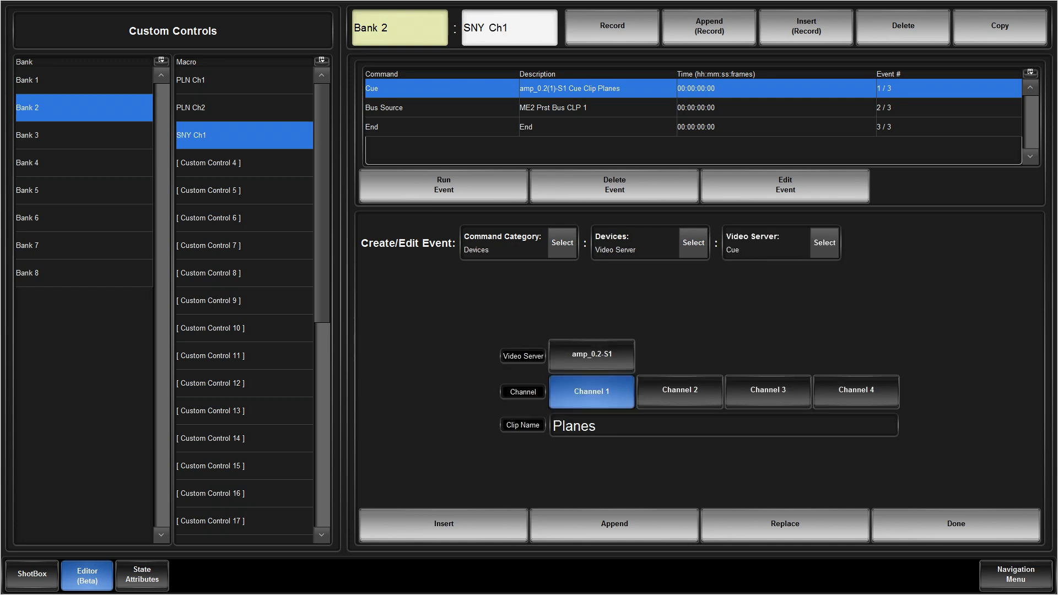
{"action": "left_click", "coordinate": [596, 426]}
{"action": "key", "text": "BackSpace"}
{"action": "key", "text": "BackSpace"}
{"action": "key", "text": "BackSpace"}
{"action": "key", "text": "BackSpace"}
{"action": "key", "text": "BackSpace"}
{"action": "key", "text": "BackSpace"}
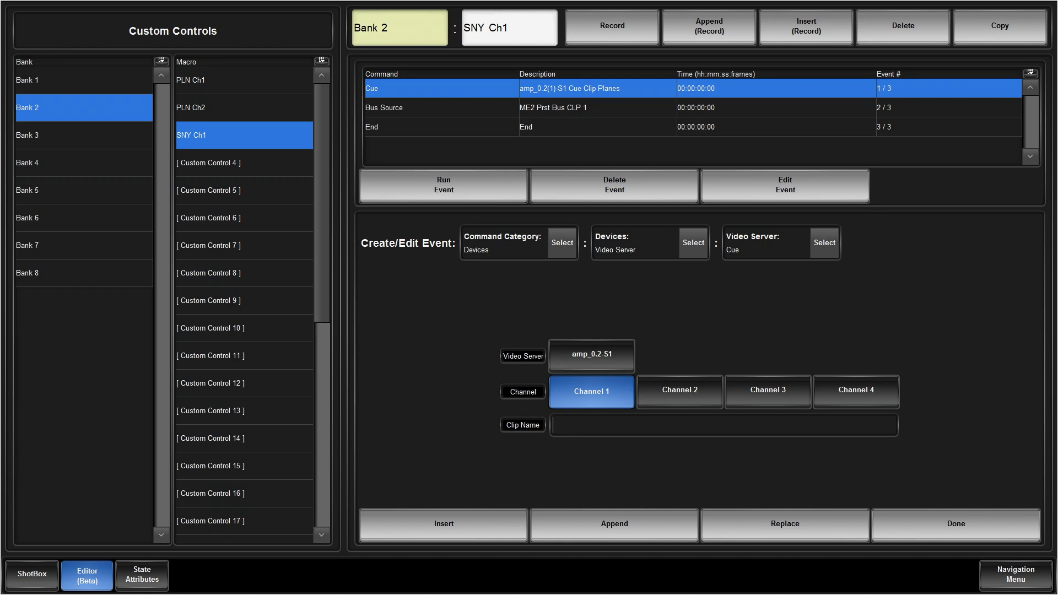
{"action": "type", "text": "SNY"}
{"action": "left_click", "coordinate": [785, 524]}
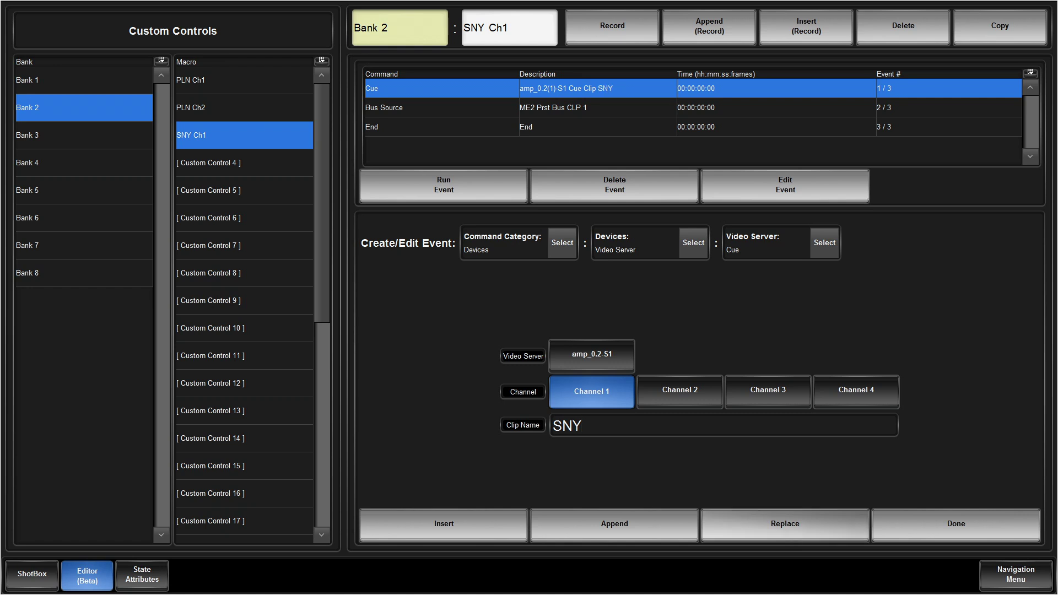
Copy SNY Ch1 to Custom Control 4 in Bank 2 and rename the copy SNY Ch2.
{"action": "left_click", "coordinate": [1001, 25]}
{"action": "left_click", "coordinate": [564, 306]}
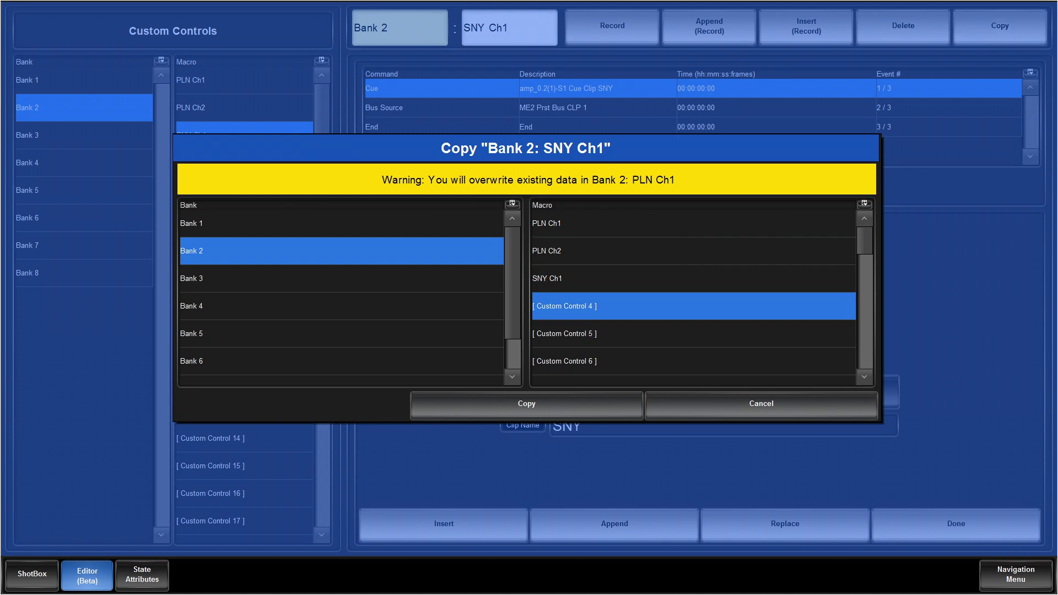
{"action": "left_click", "coordinate": [527, 403]}
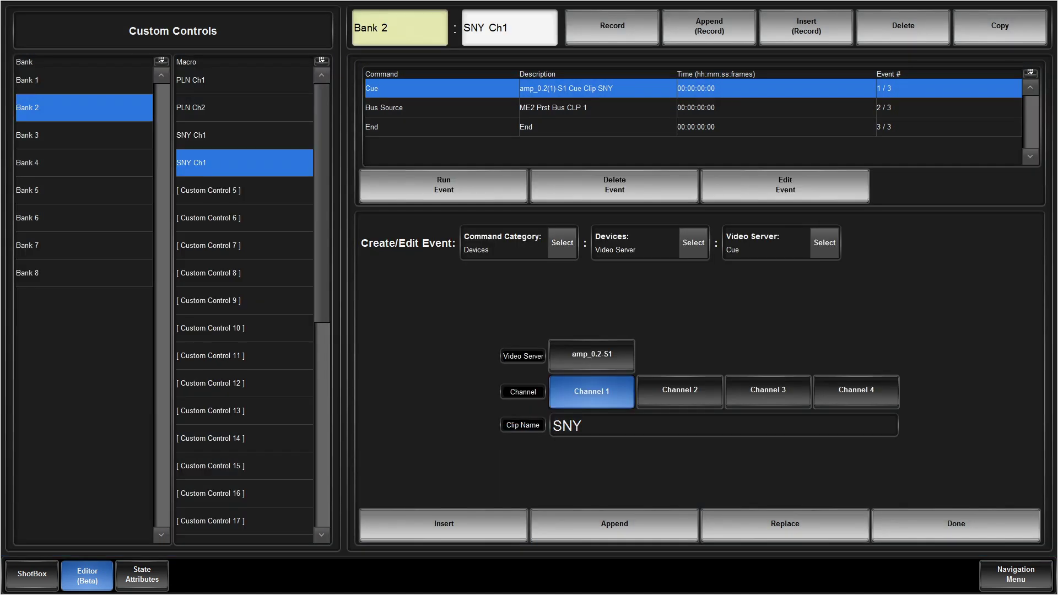
{"action": "key", "text": "BackSpace"}
{"action": "type", "text": "2"}
Replace SNY Ch2's cue event with one that uses Channel 2.
{"action": "left_click", "coordinate": [680, 391]}
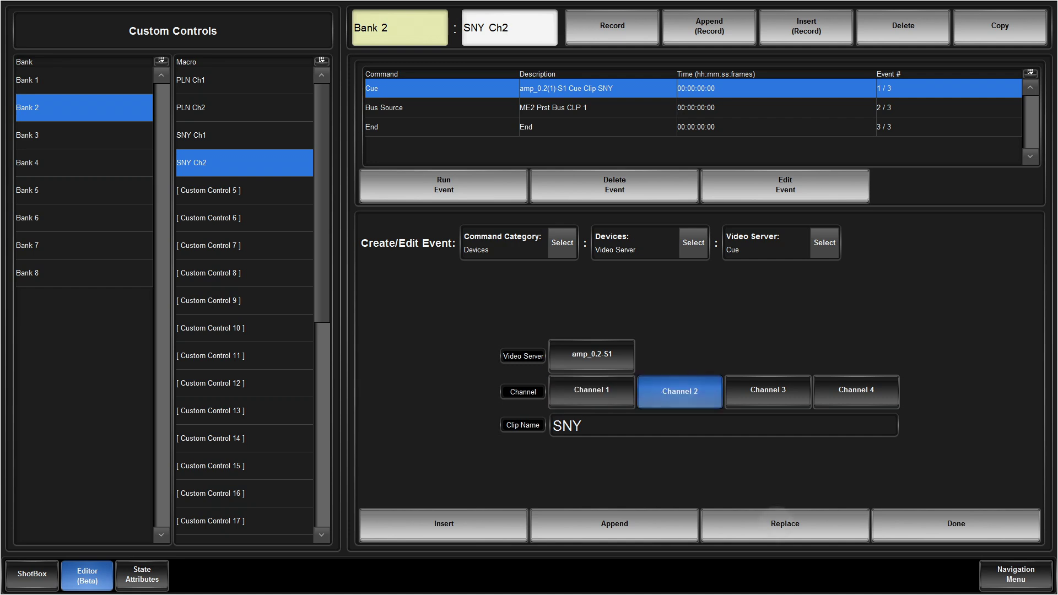
{"action": "left_click", "coordinate": [785, 524]}
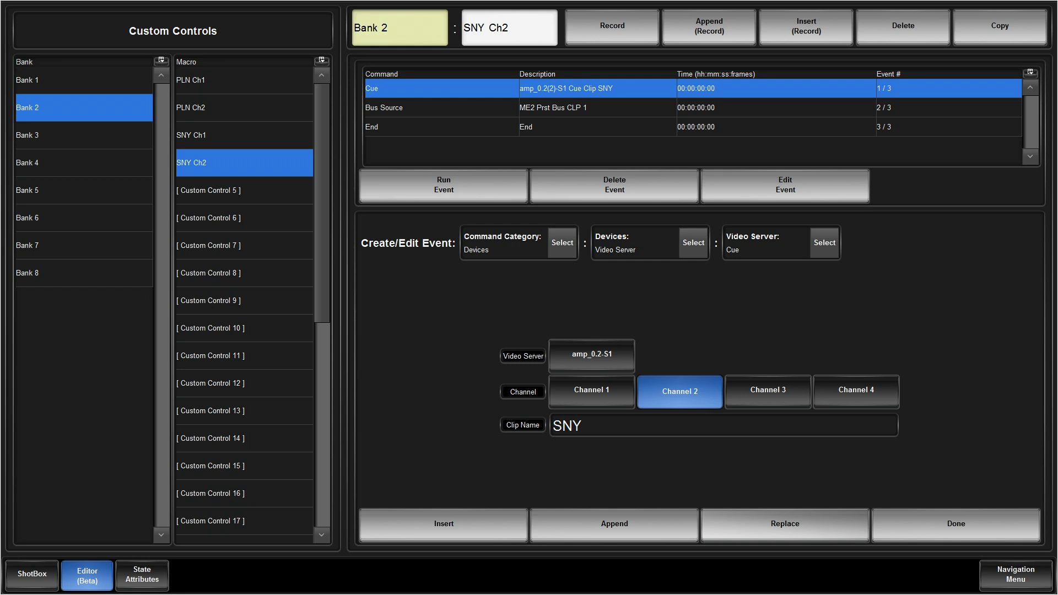
Replace SNY Ch2's bus source event with one that puts CLP 2 on the ME 2 preset bus.
{"action": "left_click", "coordinate": [384, 108]}
{"action": "left_click", "coordinate": [583, 113]}
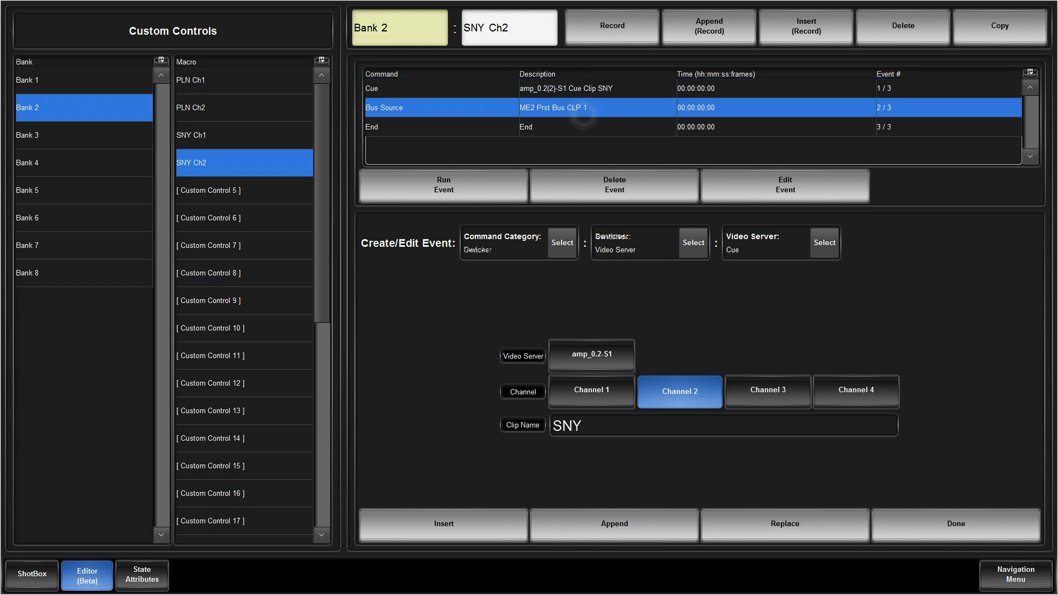
{"action": "left_click", "coordinate": [720, 423]}
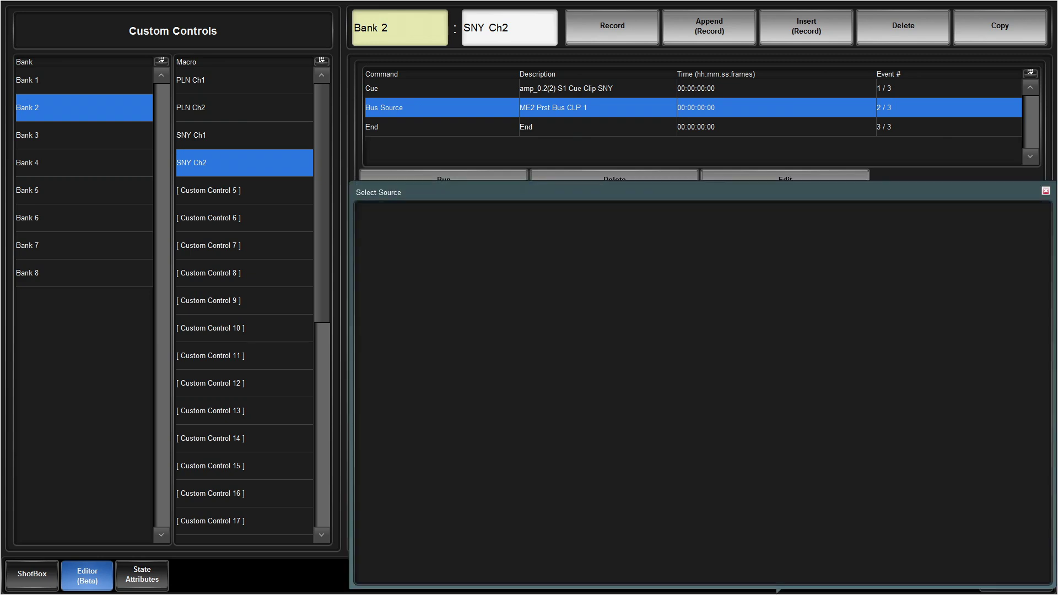
{"action": "left_click", "coordinate": [658, 293]}
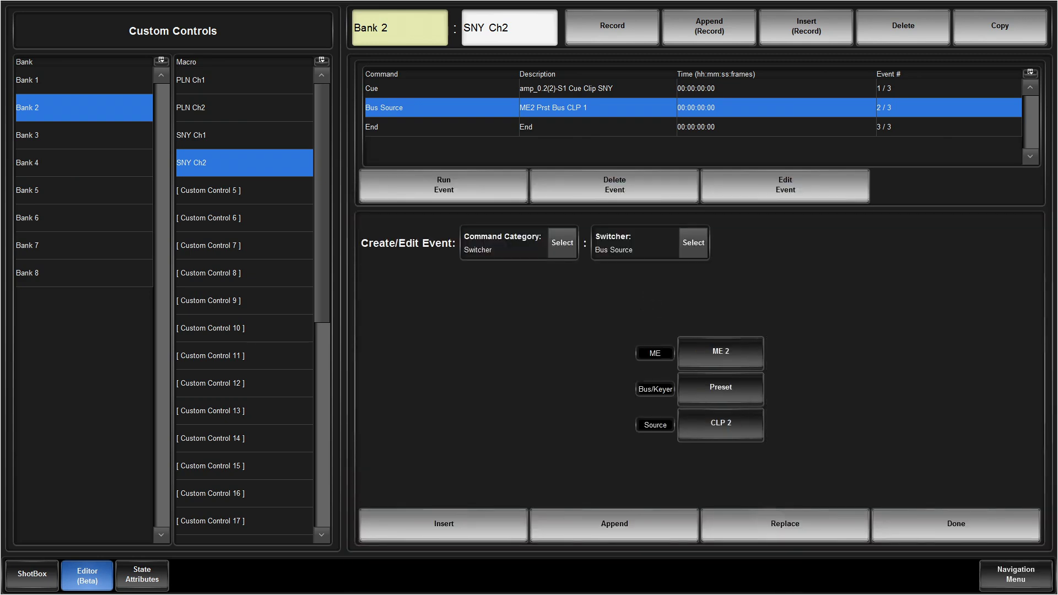
{"action": "left_click", "coordinate": [785, 524]}
Run PLN Ch1 from the Custom Control ShotBox and show the switcher panel alongside it.
{"action": "left_click", "coordinate": [32, 574]}
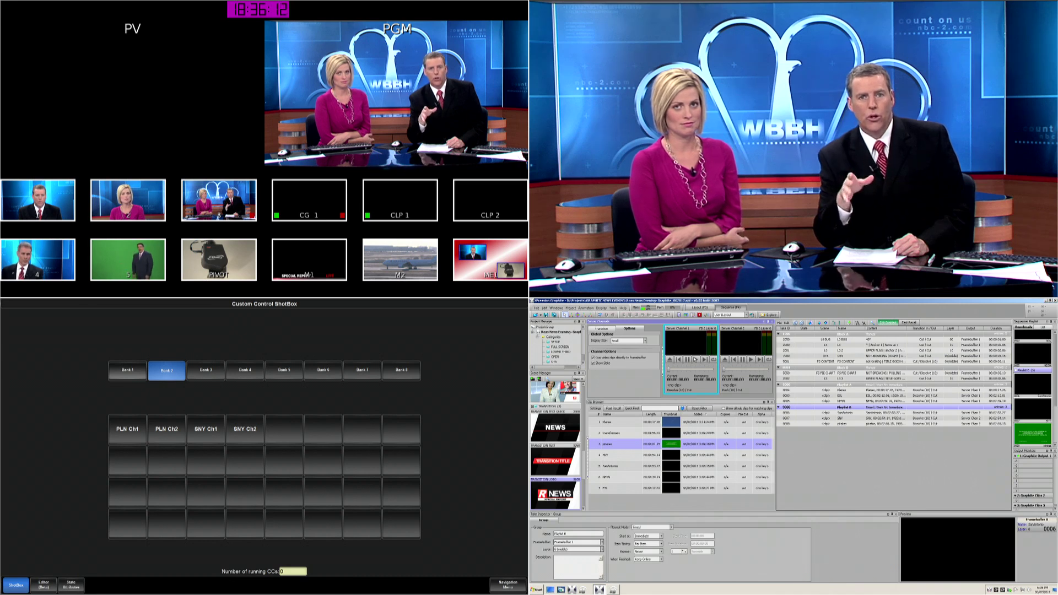
{"action": "left_click", "coordinate": [128, 428]}
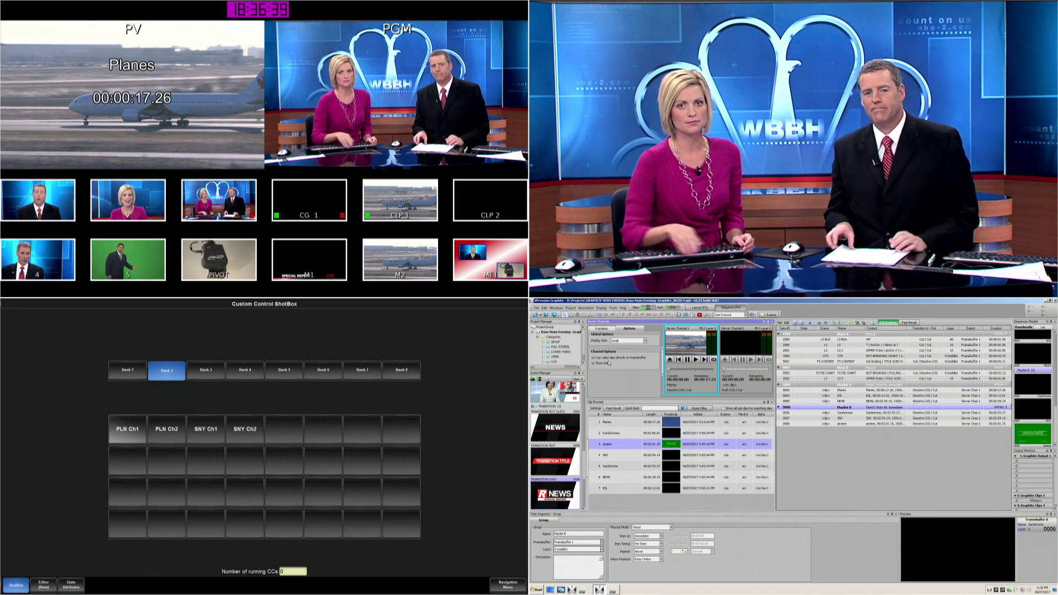
{"action": "left_click", "coordinate": [507, 585]}
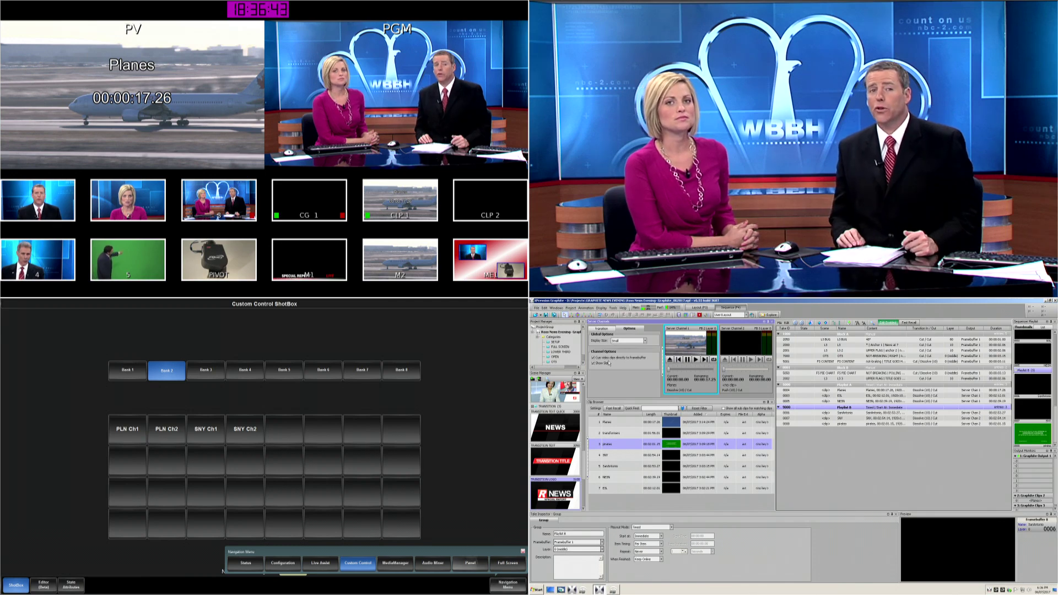
{"action": "left_click", "coordinate": [44, 585]}
{"action": "left_click", "coordinate": [166, 503]}
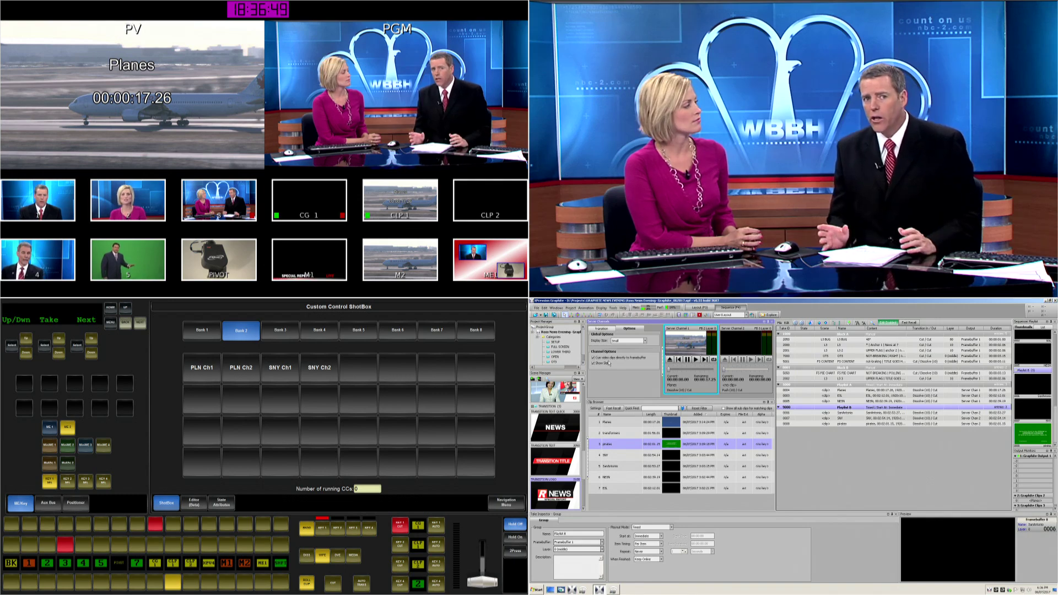
Cut the cued Planes clip to program and test the SNY Ch2 and PLN Ch2 custom controls.
{"action": "left_click", "coordinate": [333, 584]}
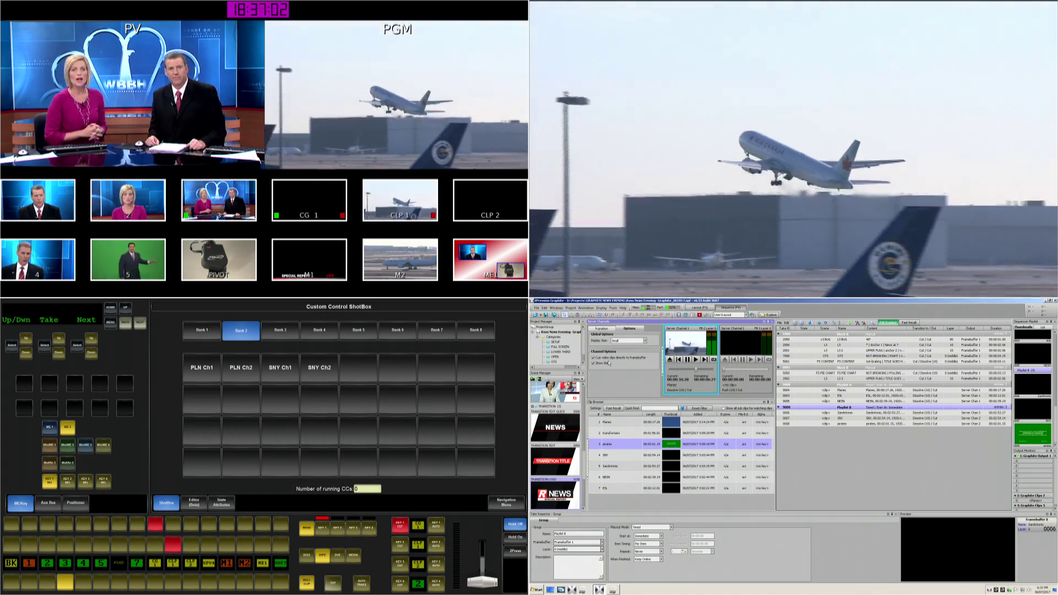
{"action": "left_click", "coordinate": [320, 367]}
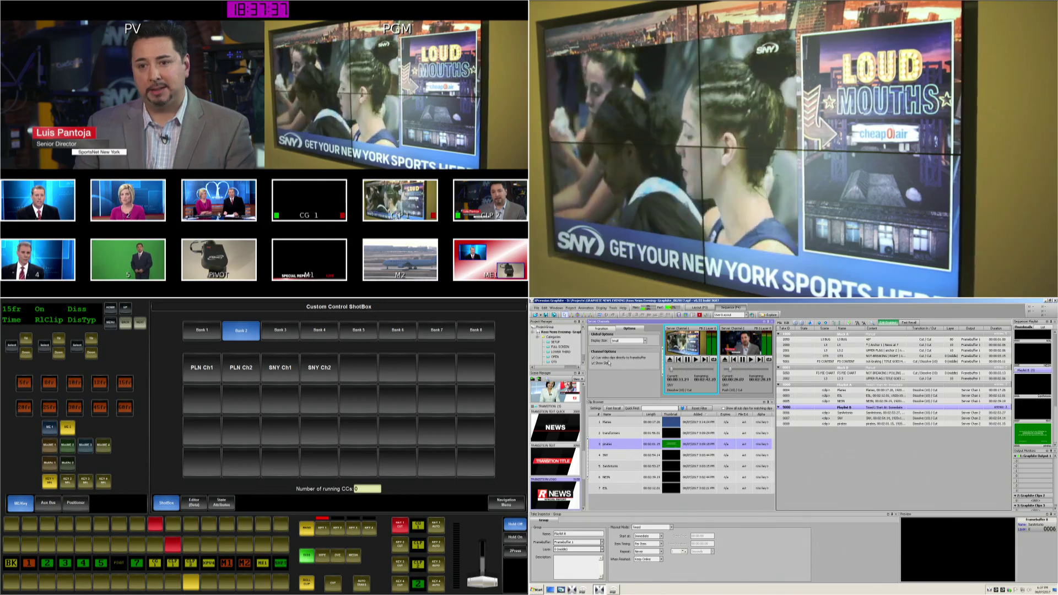
{"action": "left_click", "coordinate": [241, 368]}
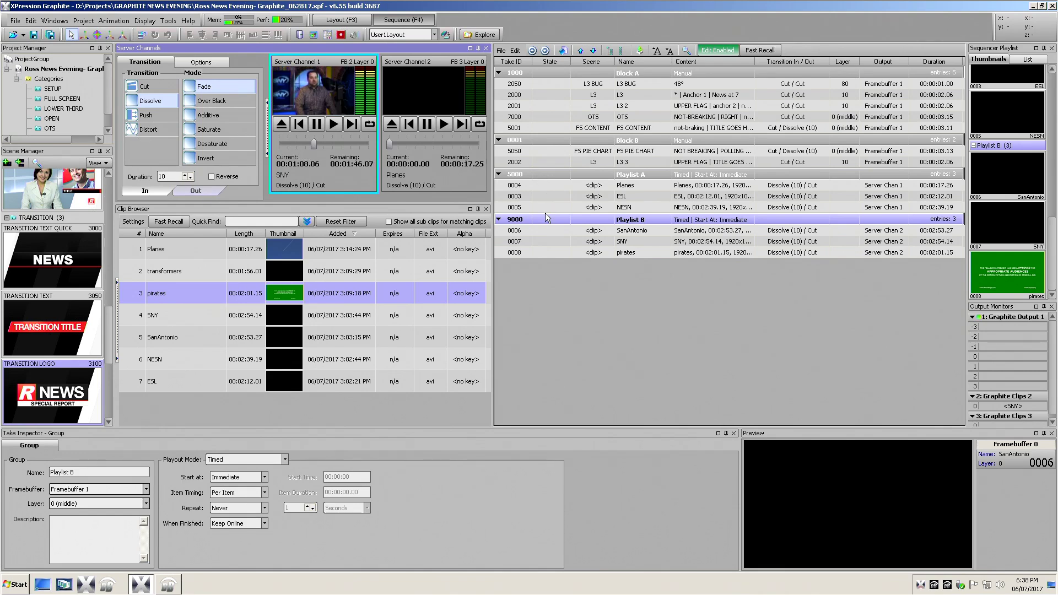
{"action": "key", "text": "Up"}
{"action": "key", "text": "Up"}
{"action": "key", "text": "Up"}
{"action": "key", "text": "Up"}
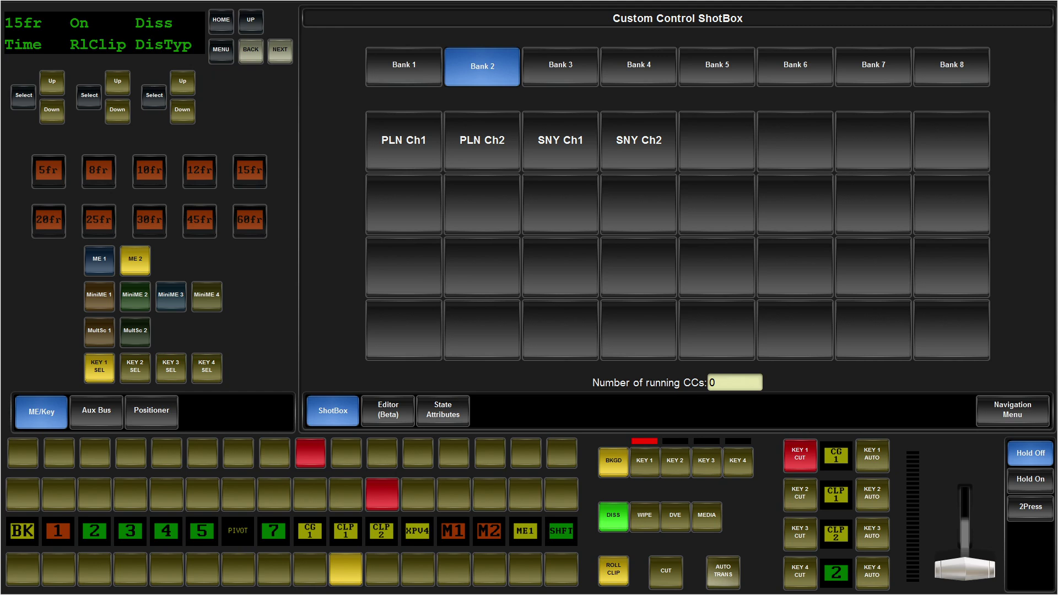
Copy PLN Ch1 to Custom Control 9 in Bank 2 using the custom control editor.
{"action": "left_click", "coordinate": [388, 410]}
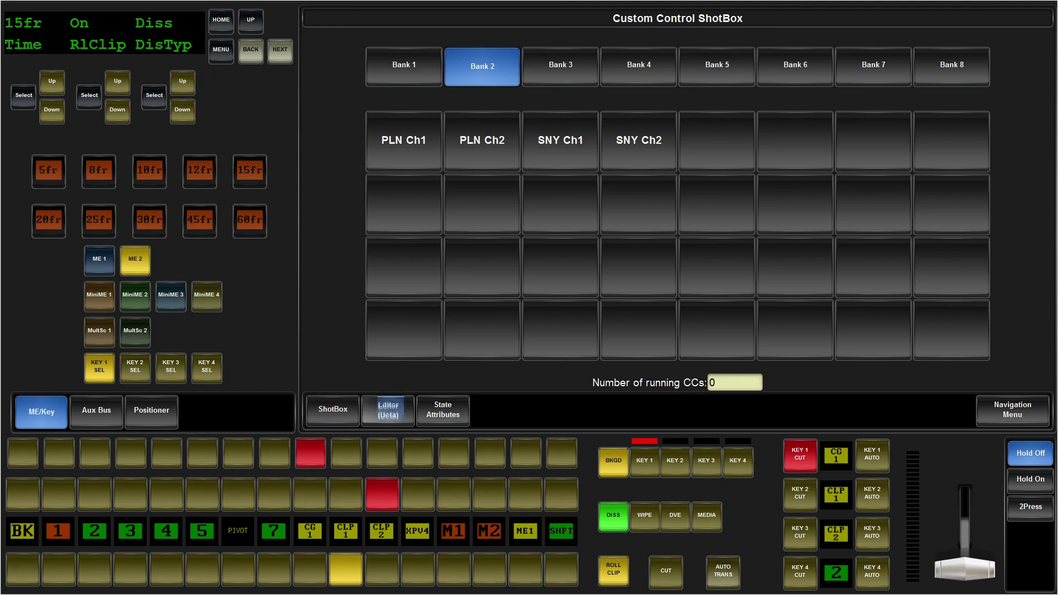
{"action": "left_click", "coordinate": [451, 70]}
{"action": "left_click", "coordinate": [1014, 23]}
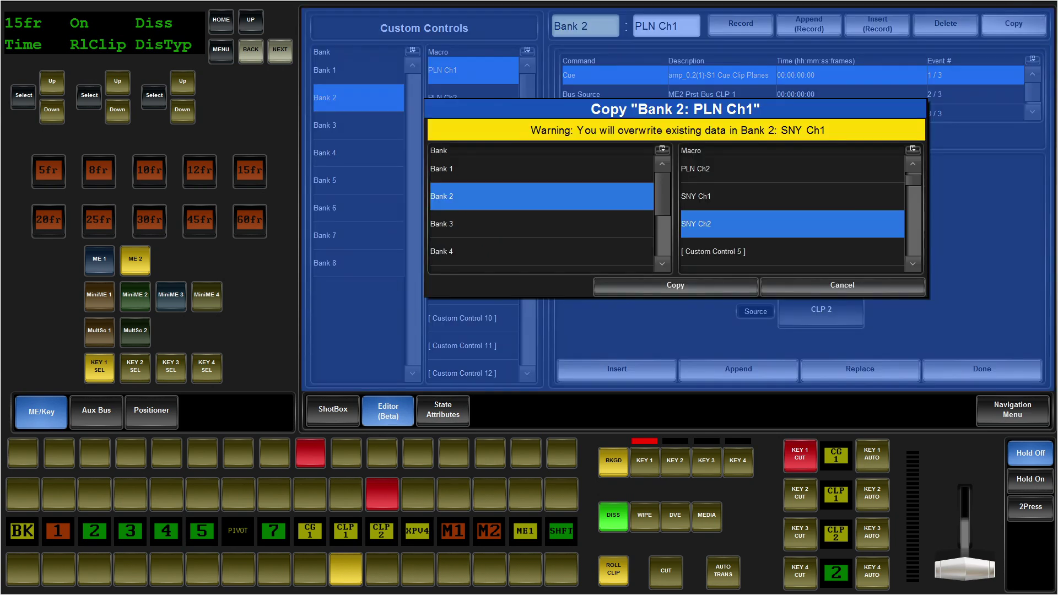
{"action": "left_click", "coordinate": [913, 264]}
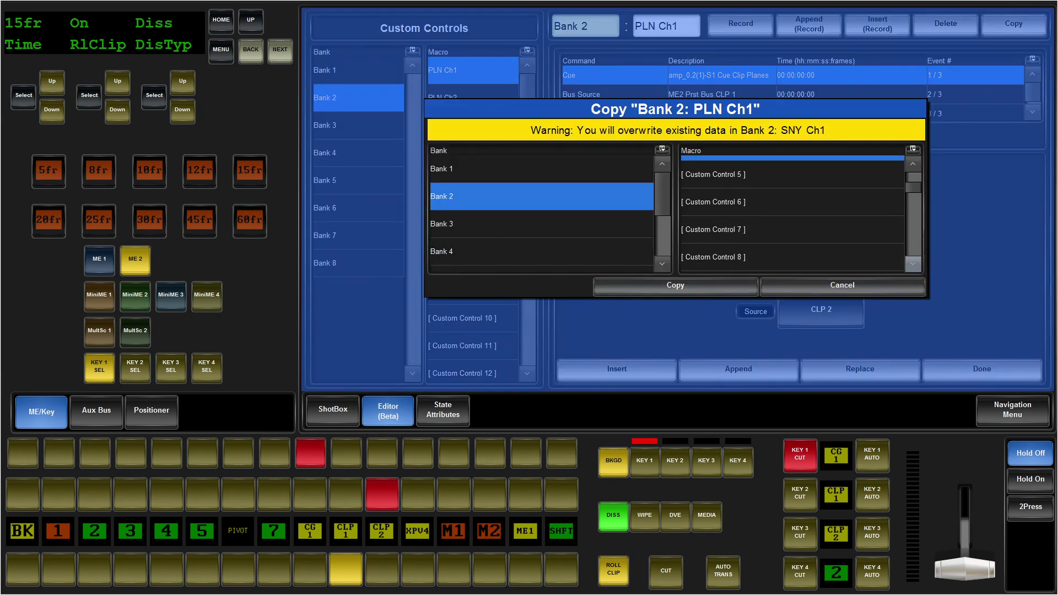
{"action": "left_click", "coordinate": [792, 240]}
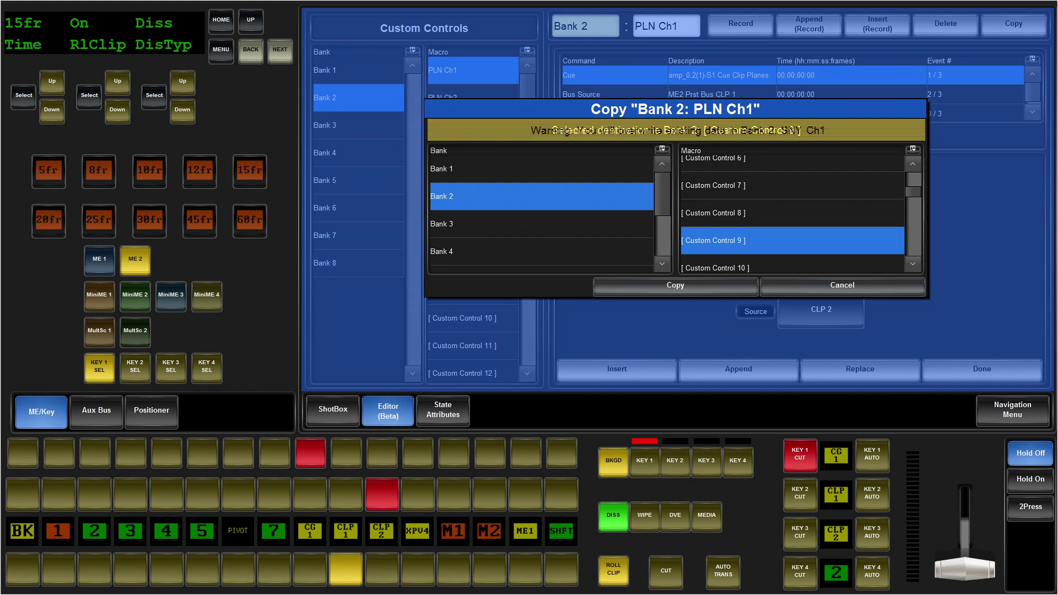
{"action": "left_click", "coordinate": [675, 285]}
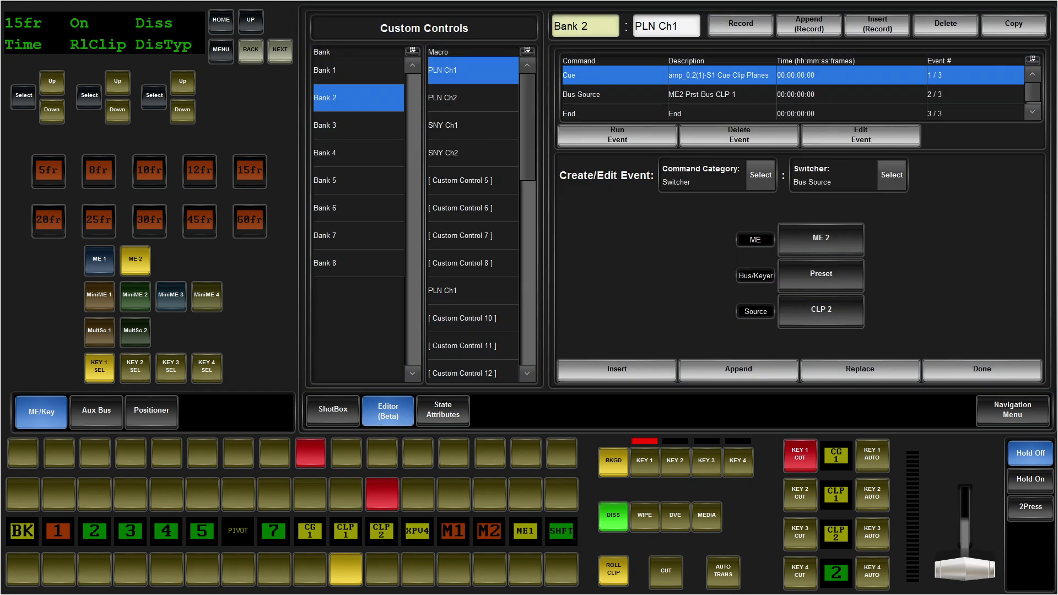
Rename the PLN Ch1 copy in Custom Control 9 as A Ch1.
{"action": "left_click", "coordinate": [656, 26]}
{"action": "key", "text": "BackSpace"}
{"action": "key", "text": "BackSpace"}
{"action": "key", "text": "BackSpace"}
{"action": "key", "text": "BackSpace"}
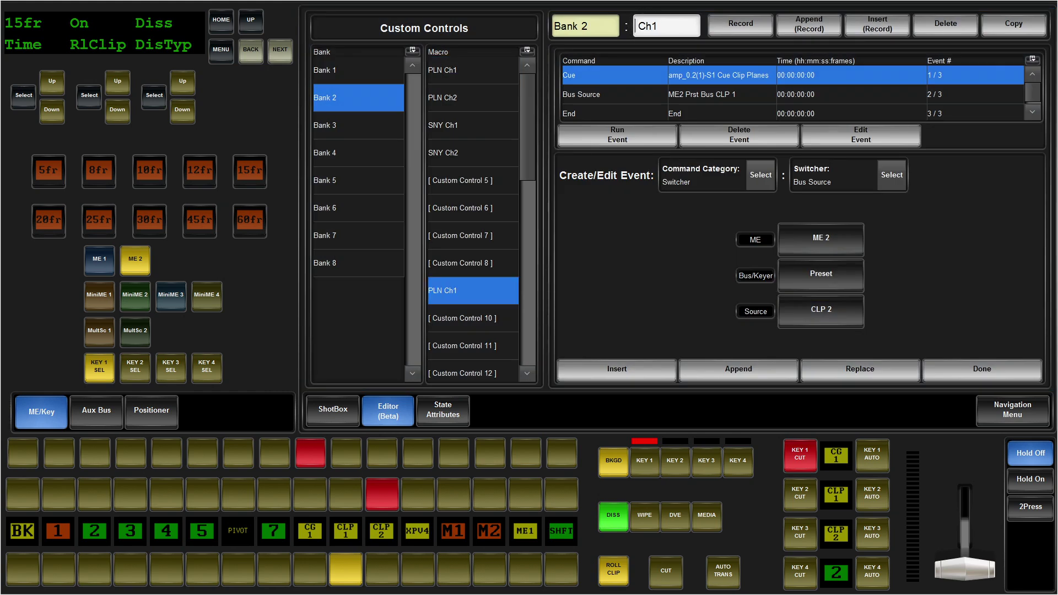
{"action": "type", "text": "a"}
{"action": "key", "text": "BackSpace"}
{"action": "type", "text": "A"}
{"action": "key", "text": "Return"}
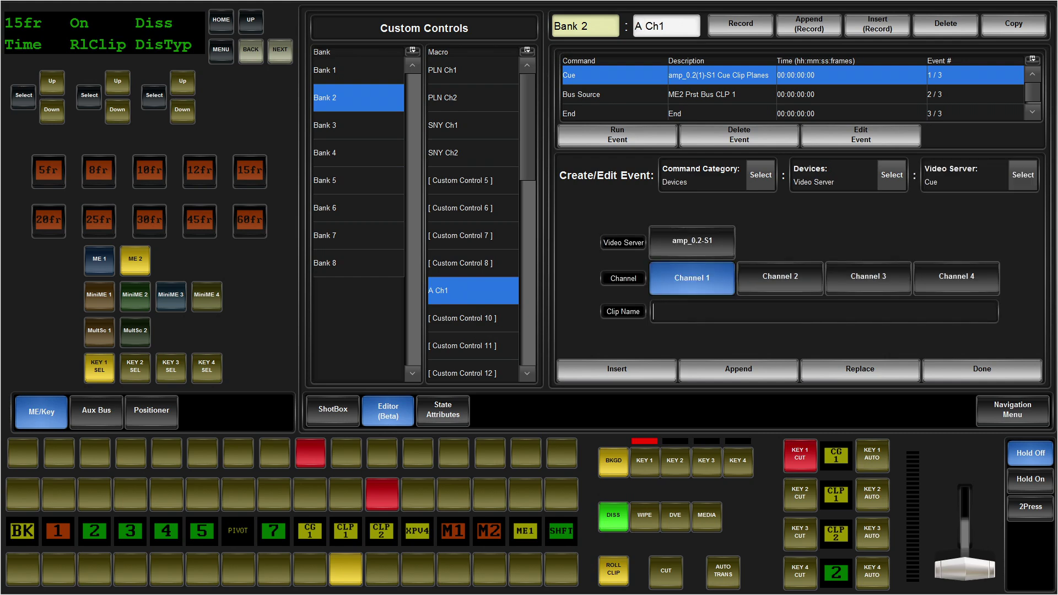
Set the clip name in A Ch1's Channel 1 cue event to <T5000> and replace the existing event.
{"action": "left_click", "coordinate": [658, 311]}
{"action": "type", "text": "T5000>"}
{"action": "left_click", "coordinate": [860, 369]}
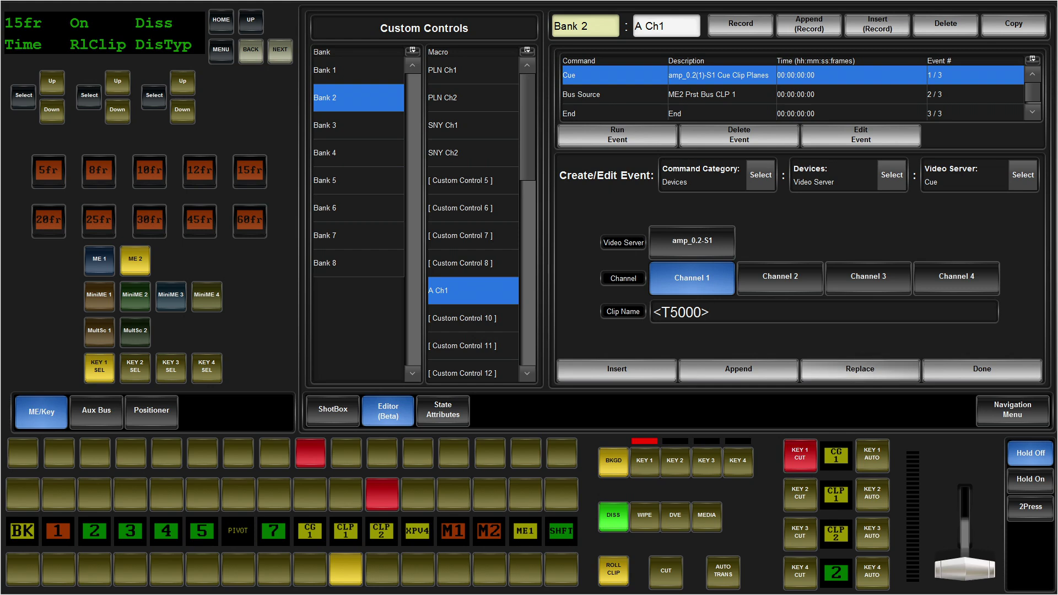
{"action": "left_click", "coordinate": [860, 369]}
Copy SNY Ch2 to Custom Control 11 in Bank 2.
{"action": "left_click", "coordinate": [473, 153]}
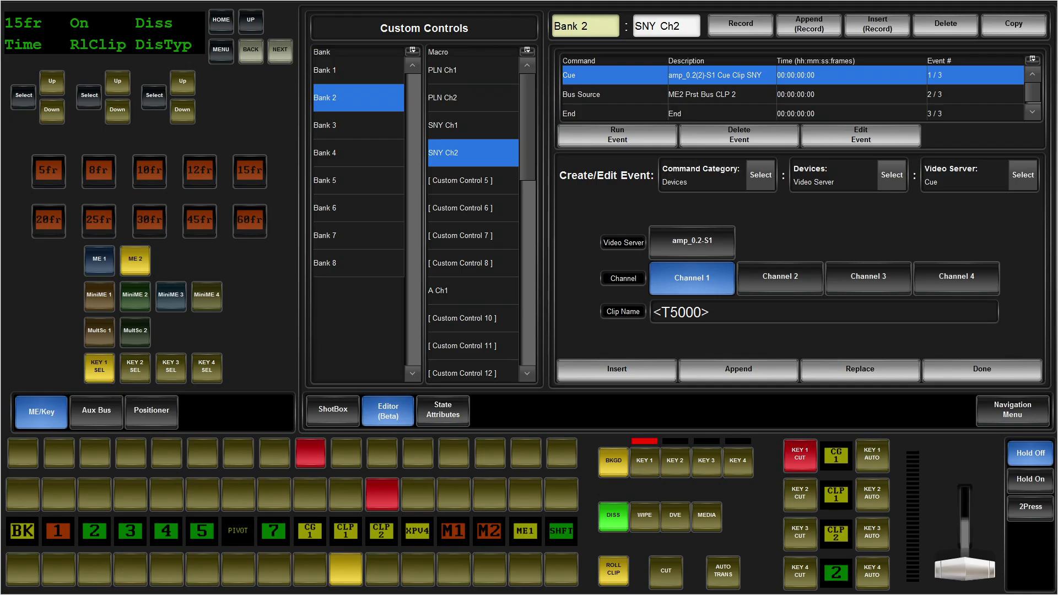
{"action": "left_click", "coordinate": [1013, 23]}
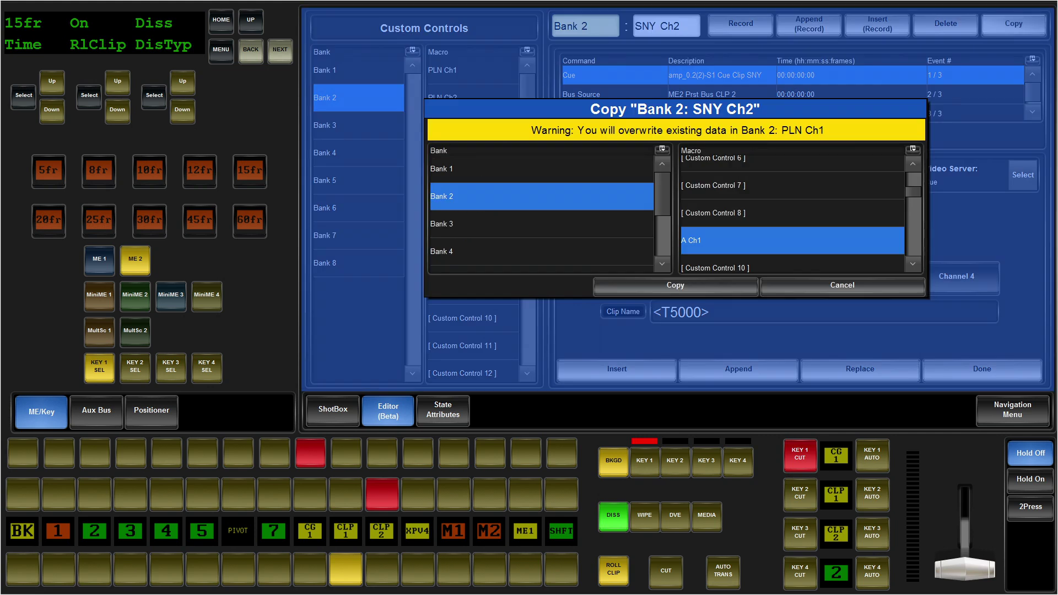
{"action": "scroll", "coordinate": [793, 215], "scroll_direction": "down", "scroll_amount": 2}
{"action": "left_click", "coordinate": [717, 251]}
{"action": "left_click", "coordinate": [676, 285]}
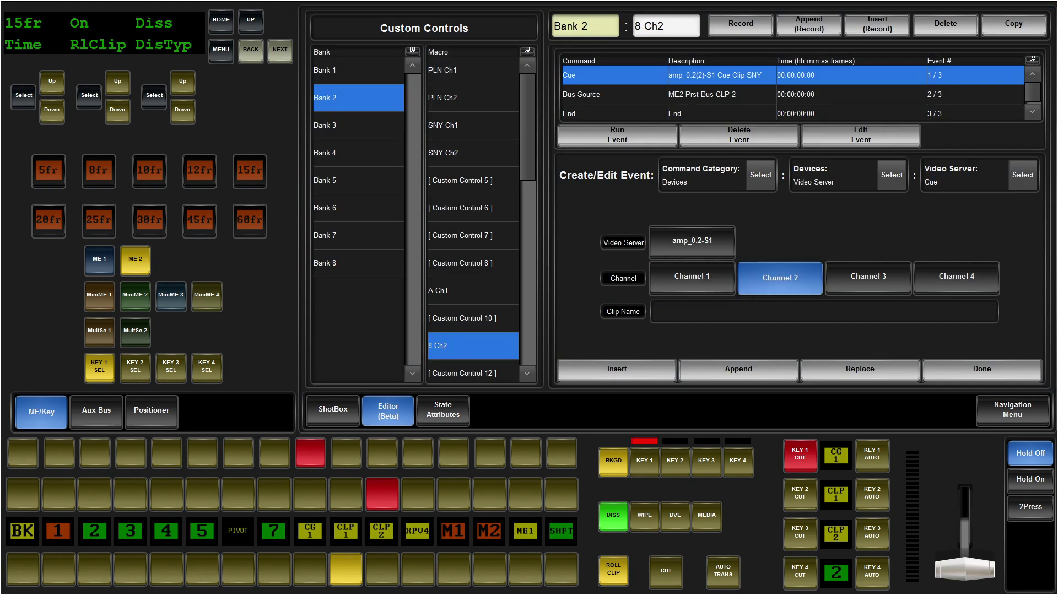
Set the clip name in 8 Ch2's Channel 2 cue event to <T0008> and finish editing.
{"action": "type", "text": "<T0008>"}
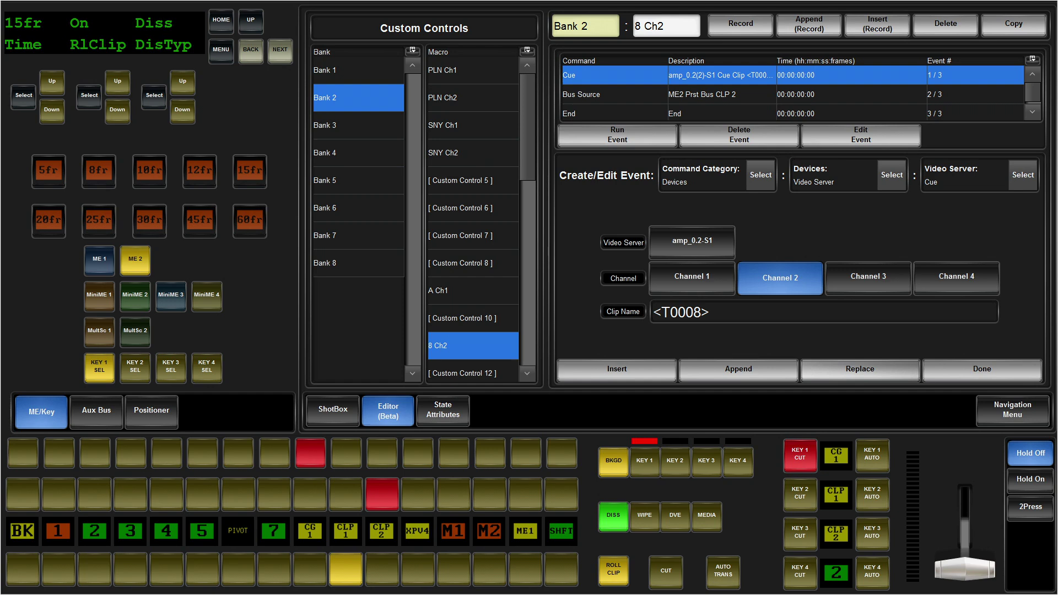
{"action": "left_click", "coordinate": [983, 369]}
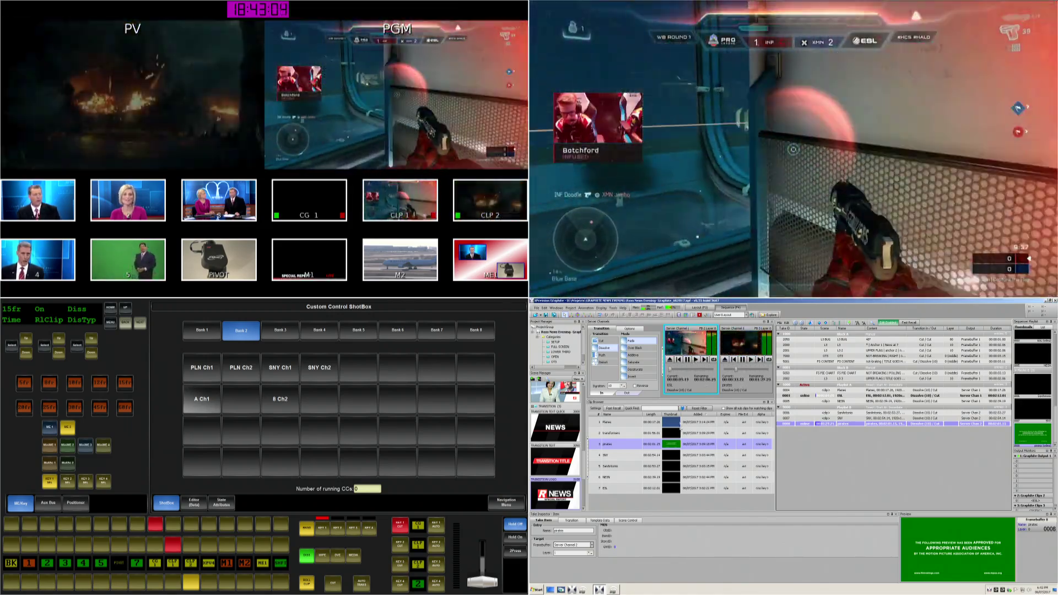
In XPression Graphite, add the SNY and pirates clips from the clip browser to the end of Playlist A.
{"action": "left_click", "coordinate": [614, 459]}
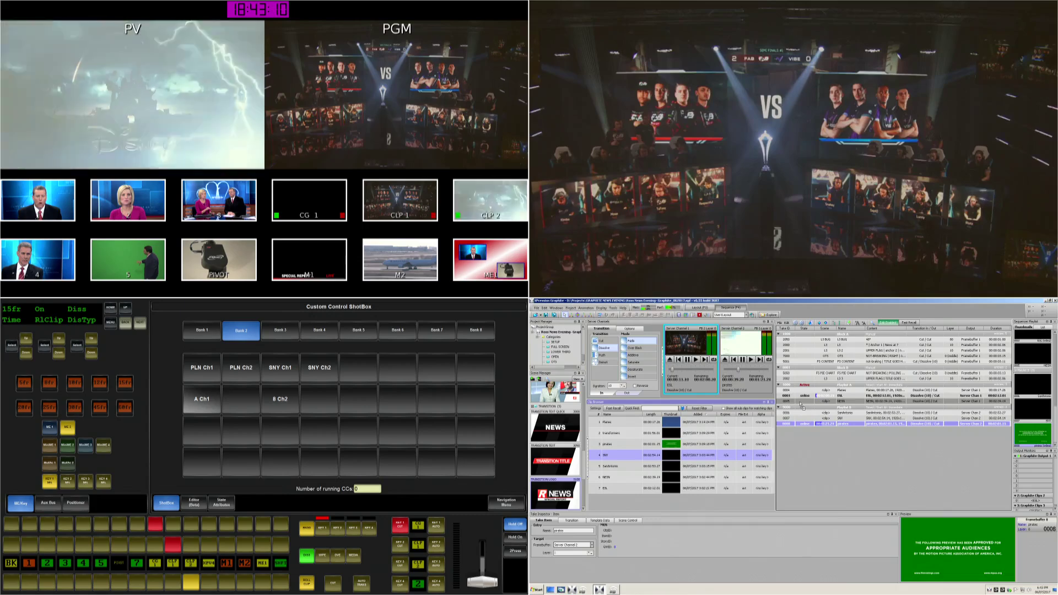
{"action": "left_click_drag", "start_coordinate": [802, 408], "coordinate": [803, 409]}
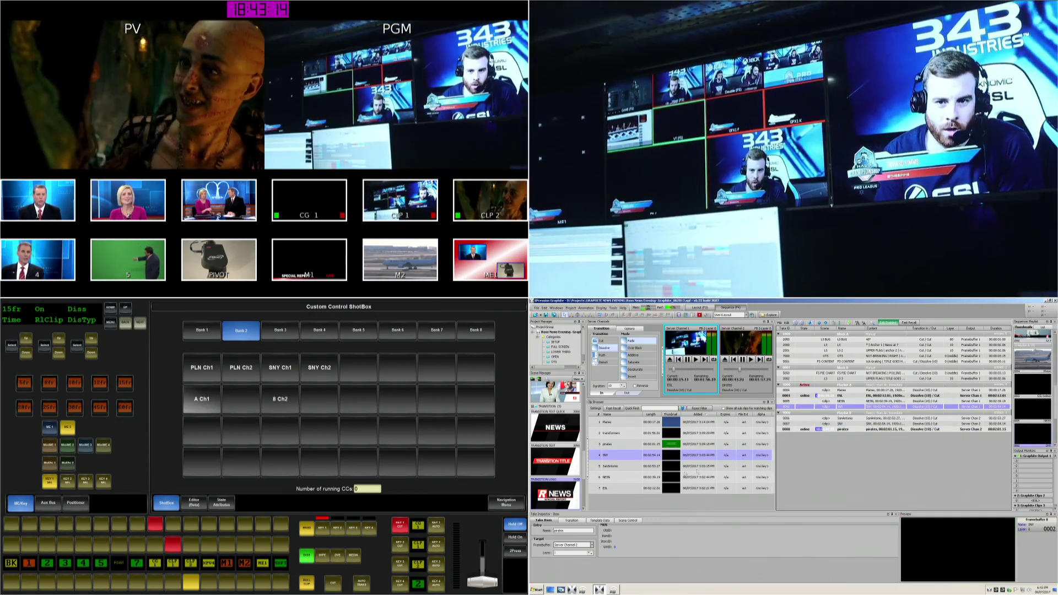
{"action": "left_click_drag", "start_coordinate": [655, 442], "coordinate": [802, 411]}
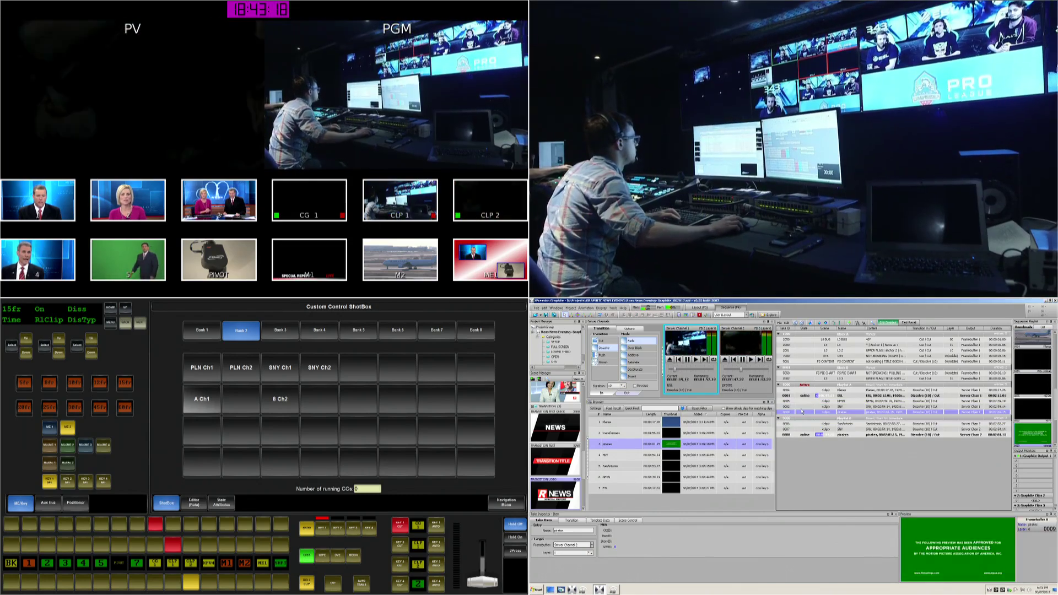